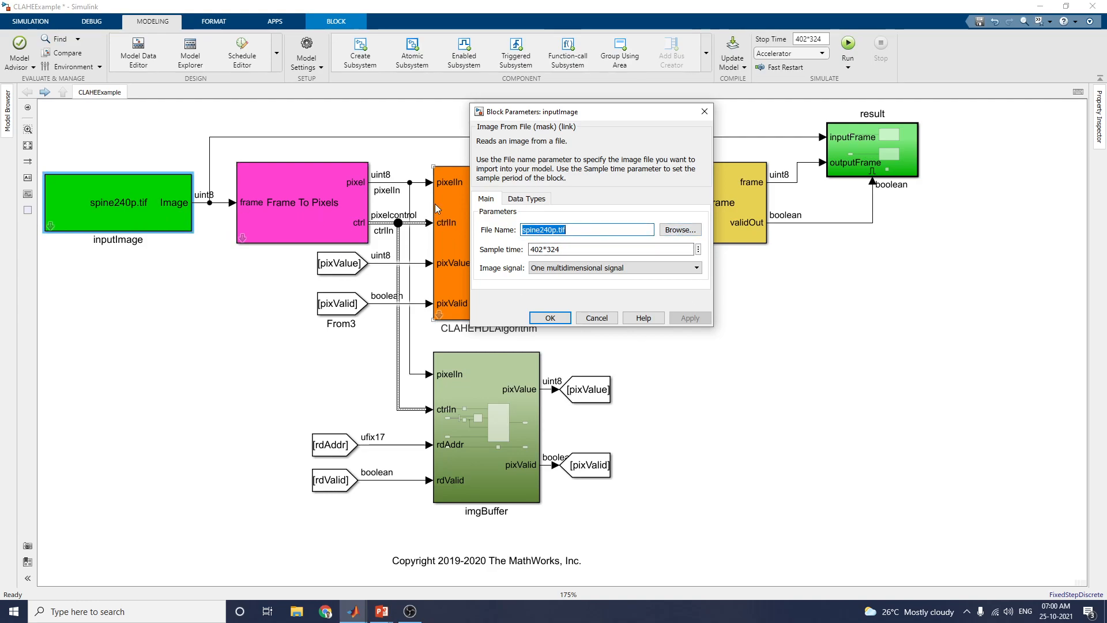
Review the image signal options in the inputImage block parameters and accept the dialog unchanged.
left_click(573, 269)
left_click(572, 278)
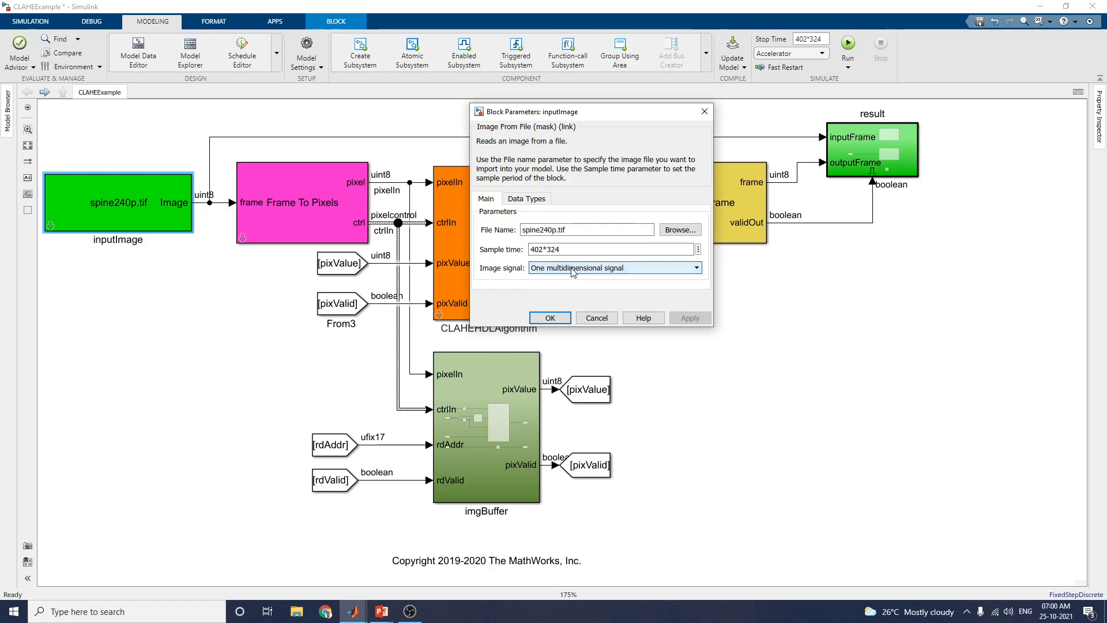
left_click(565, 321)
Open the Frame To Pixels block parameters, examine the available video formats, and close the dialog.
double_click(318, 232)
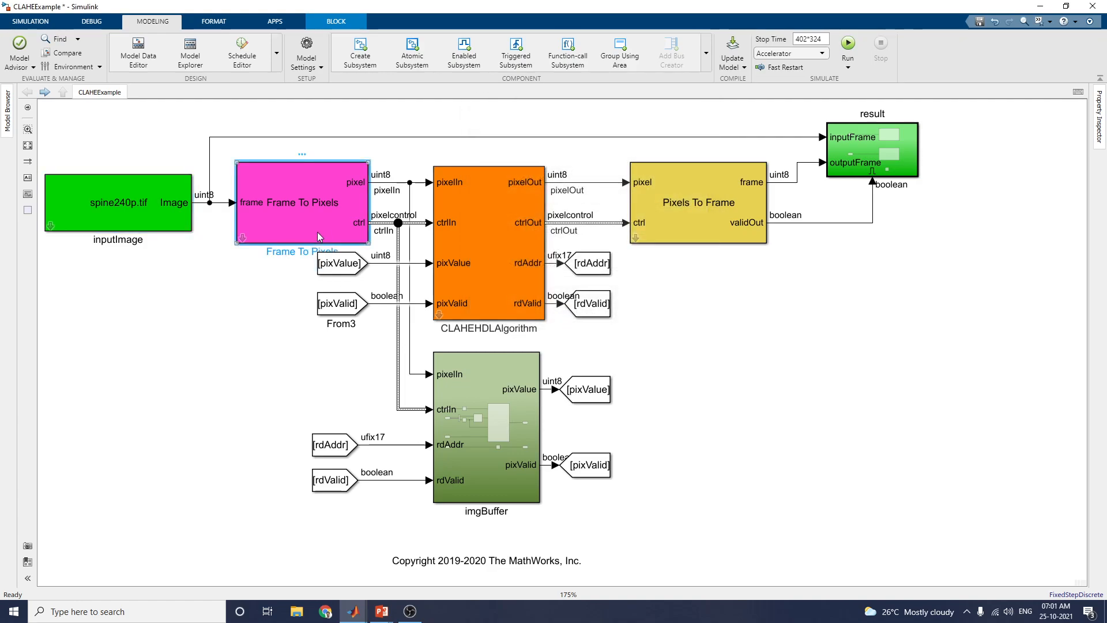
left_click_drag(597, 3, 872, 43)
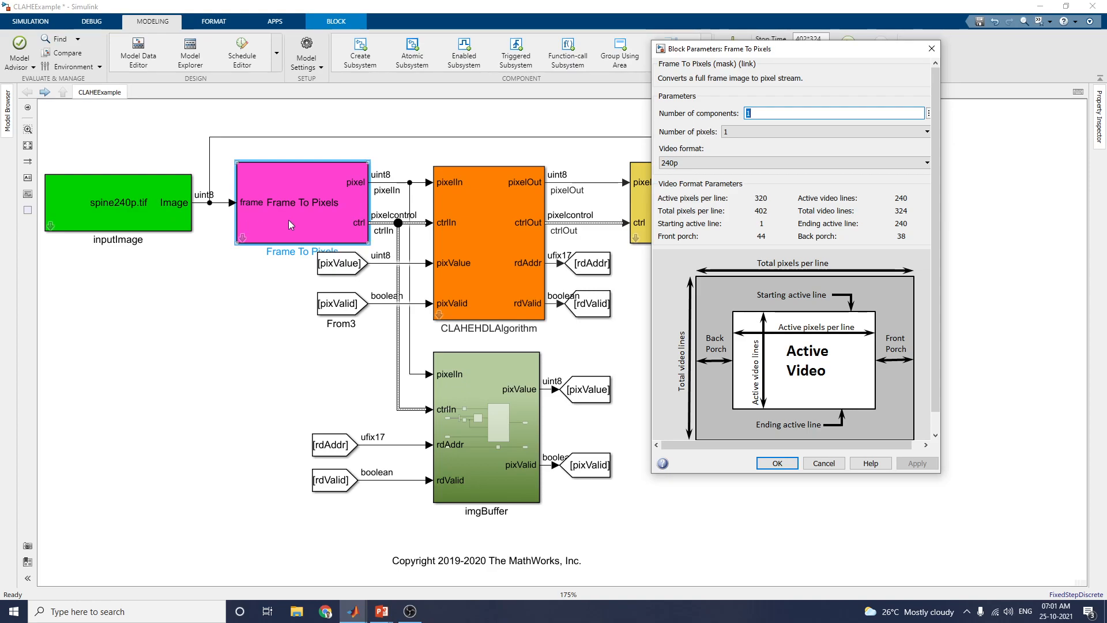
left_click(687, 163)
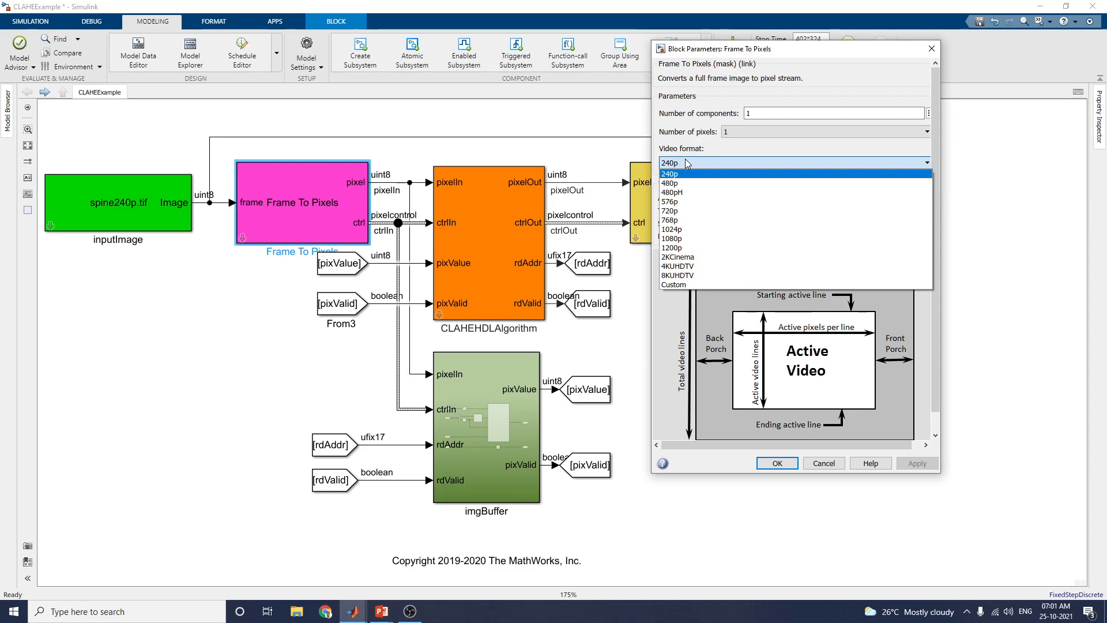
left_click(685, 158)
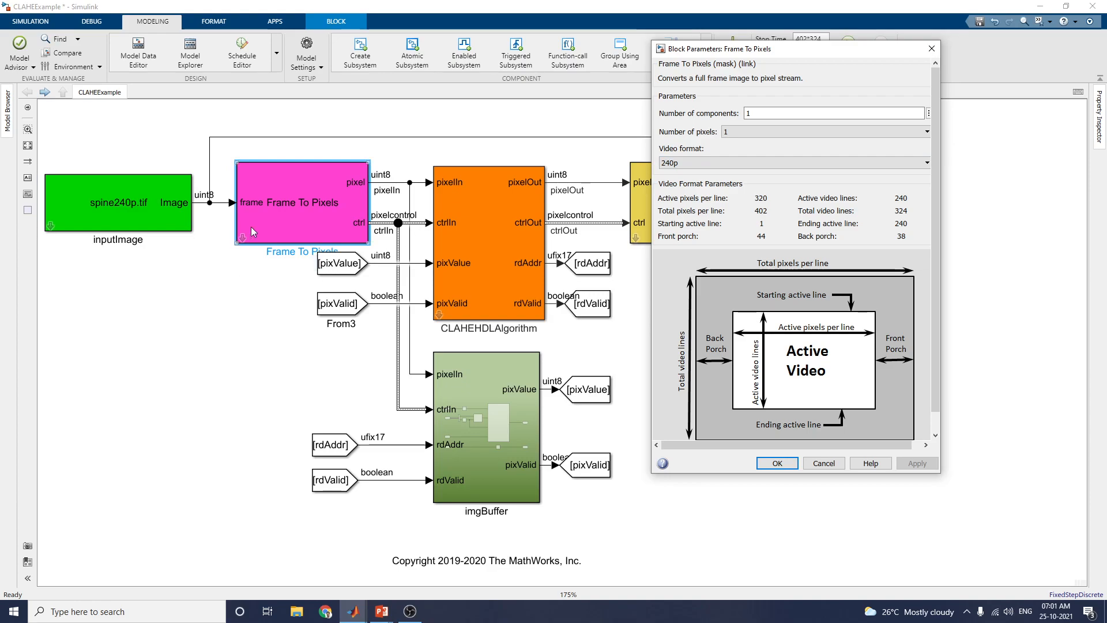
left_click(355, 266)
left_click(931, 49)
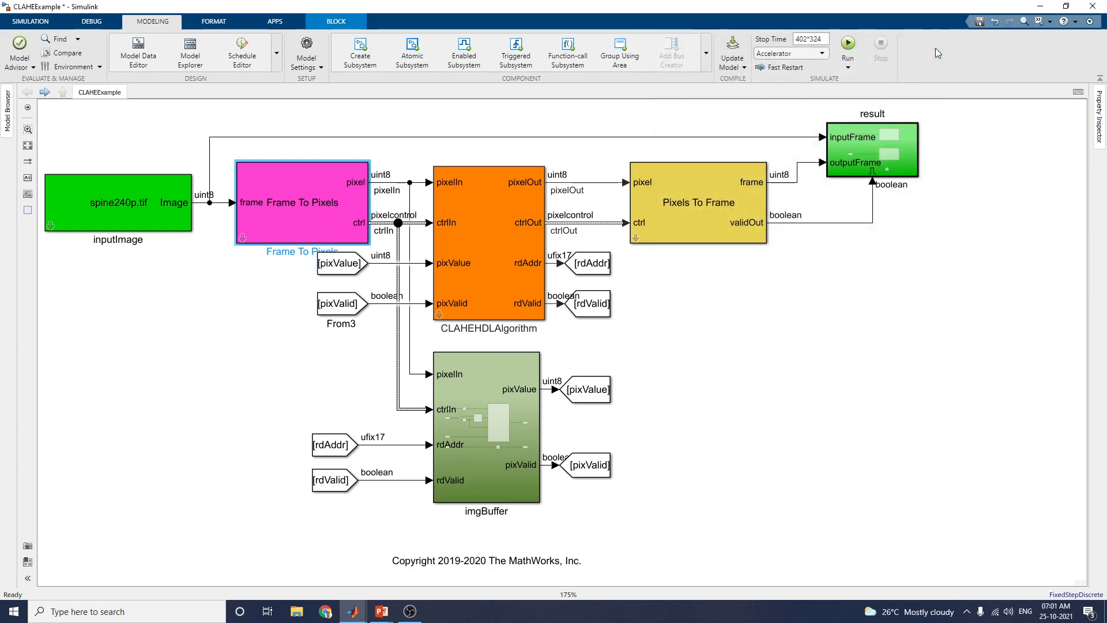
Check the clip limit of the CLAHEHDLAlgorithm block and the conversion parameters of the Pixels To Frame block.
double_click(504, 262)
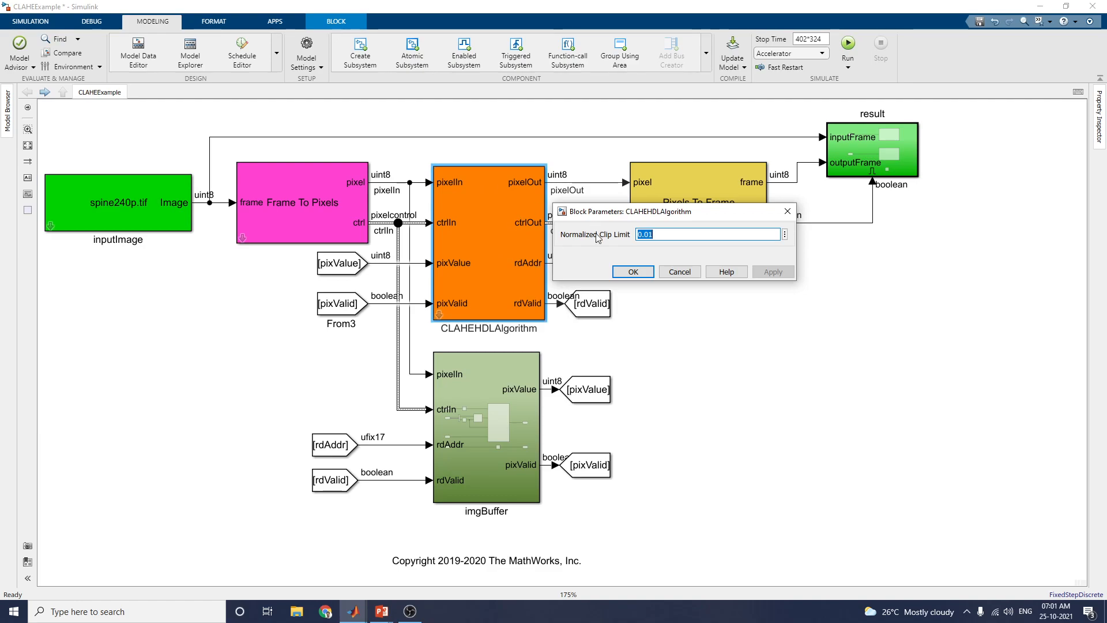
left_click(634, 271)
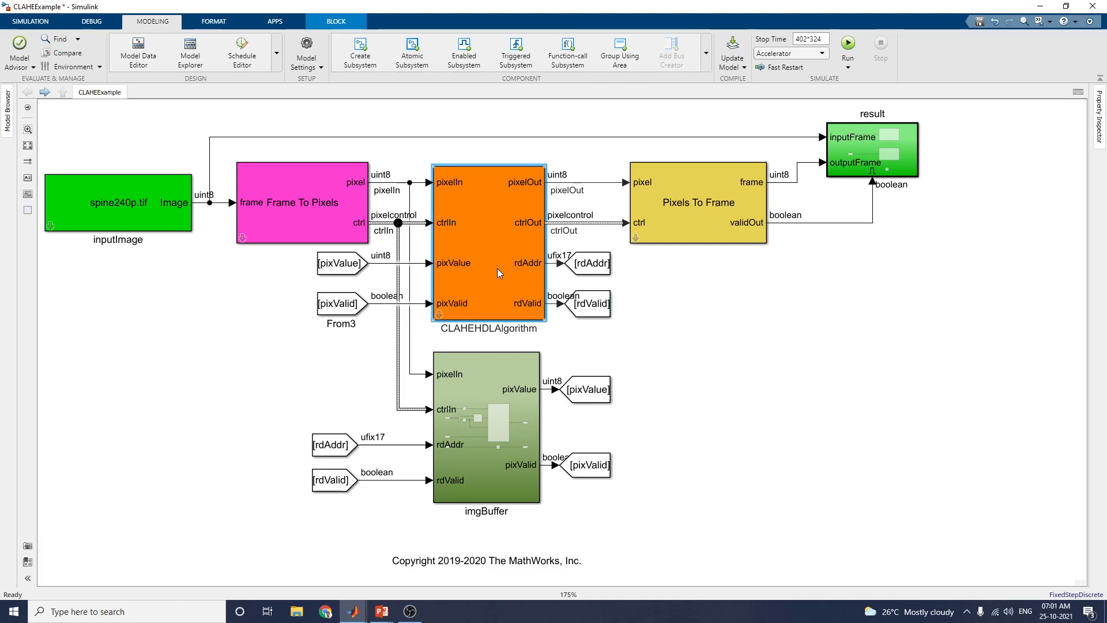
double_click(711, 215)
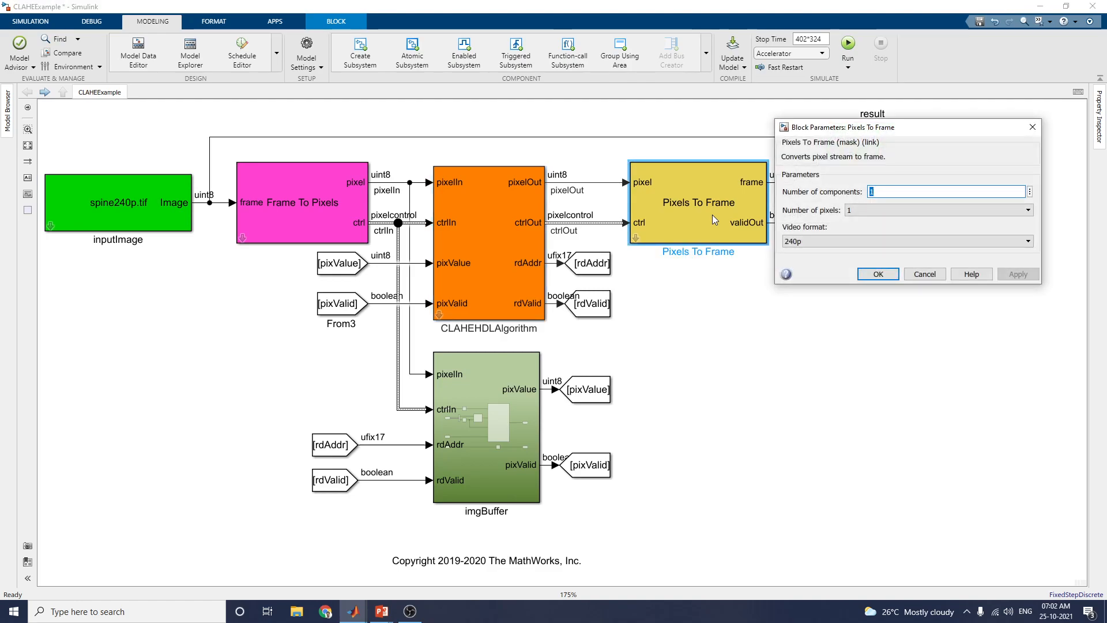
left_click(875, 277)
Examine the imgBuffer subsystem and the RAM type options of its inputBuffer block, then return to the top-level model.
double_click(464, 382)
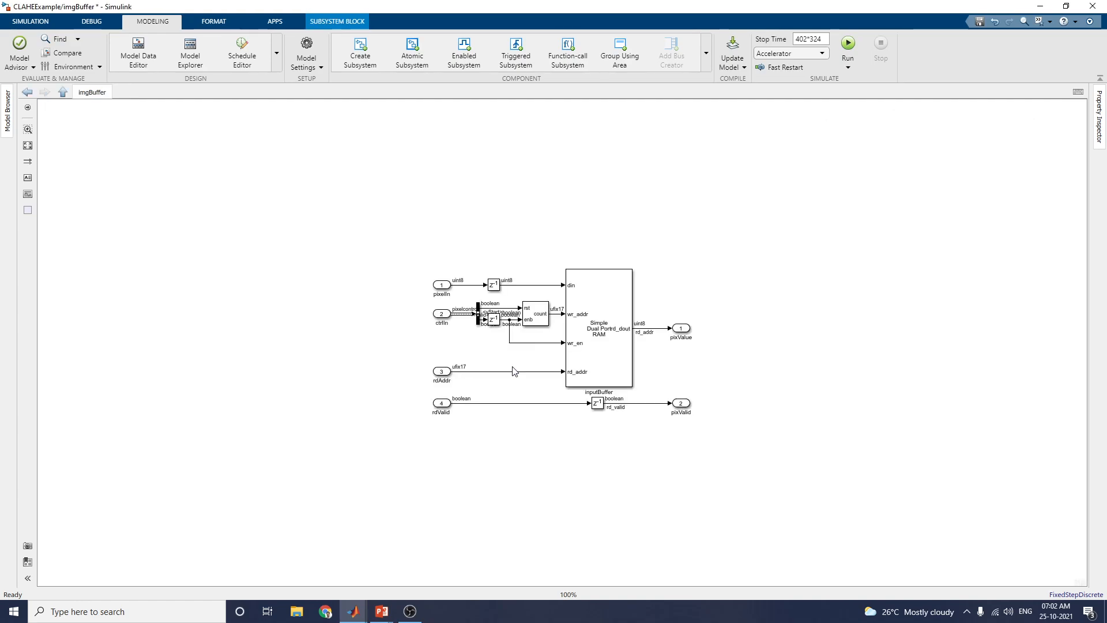
scroll(562, 343, "up", 5)
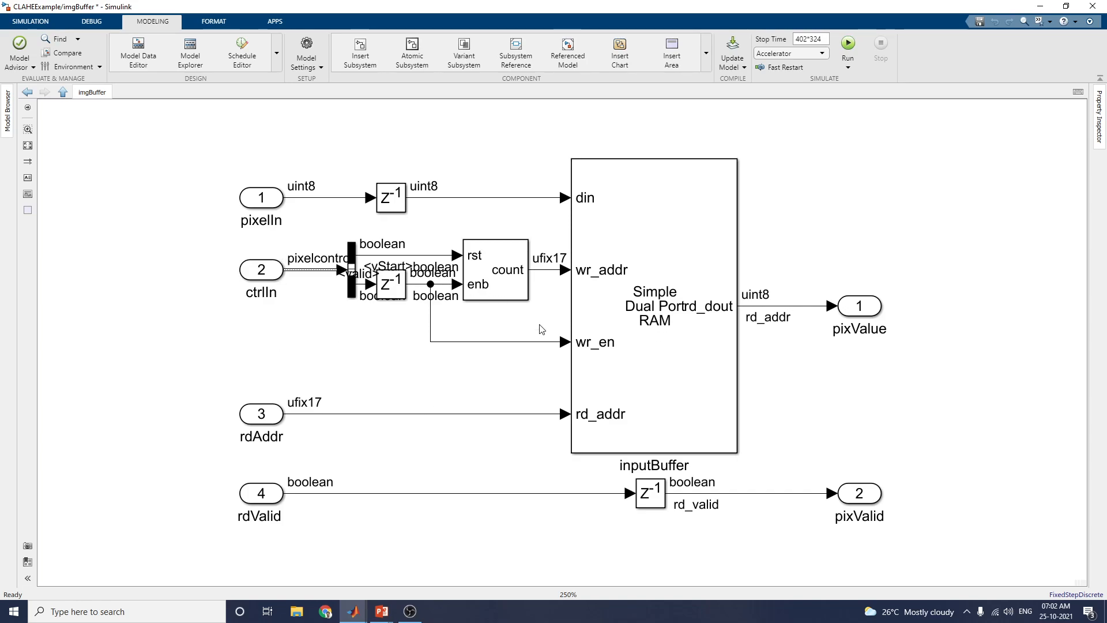
left_click(870, 304)
left_click(677, 327)
double_click(648, 340)
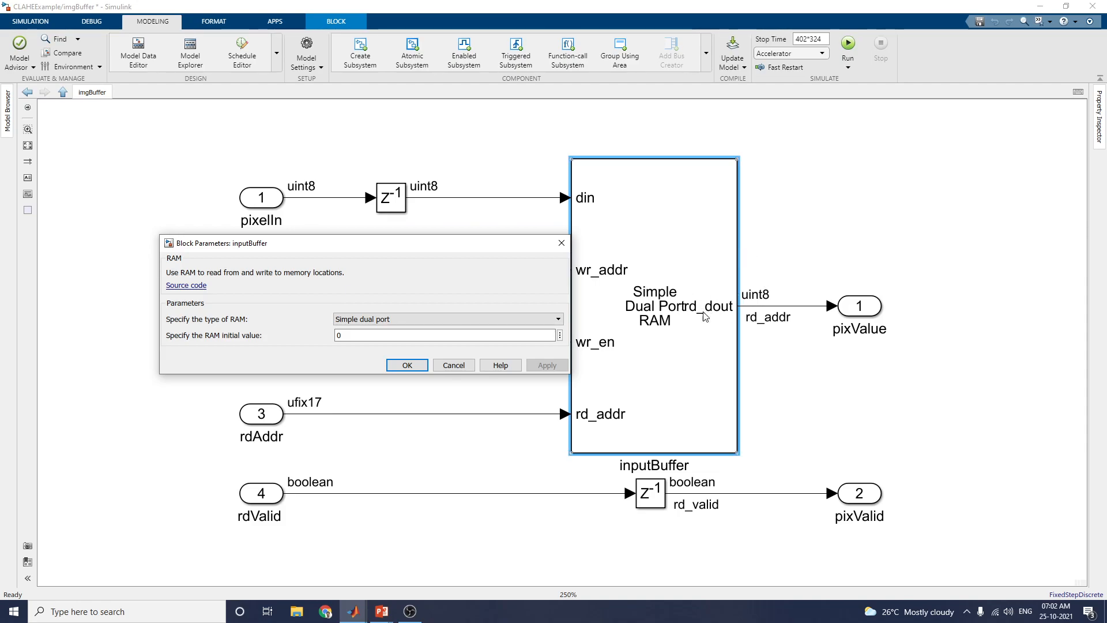
left_click(558, 323)
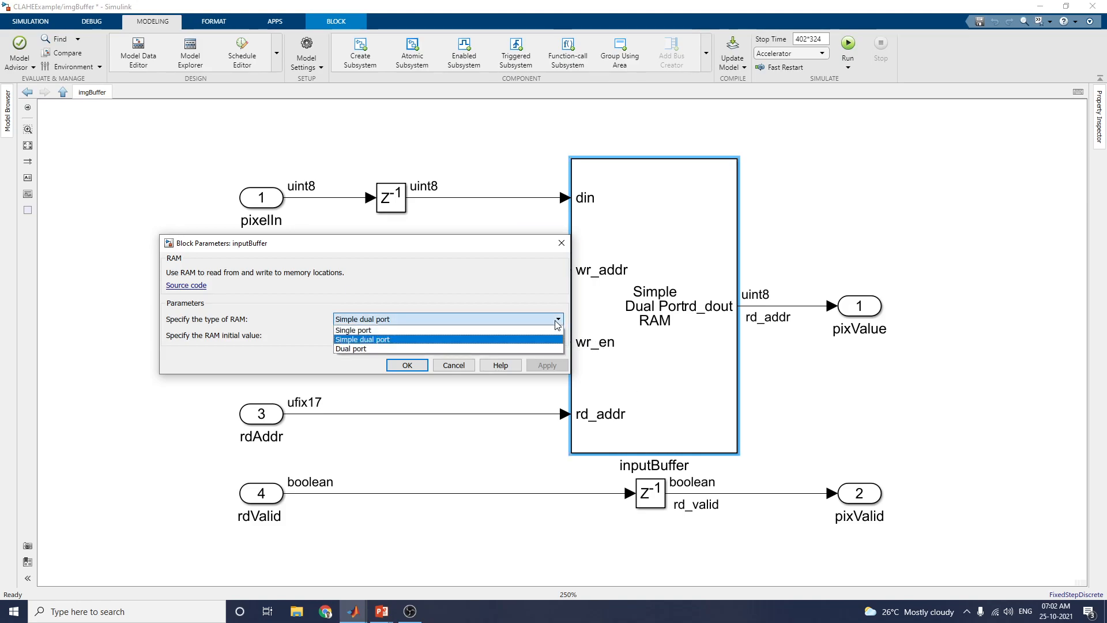
left_click(558, 323)
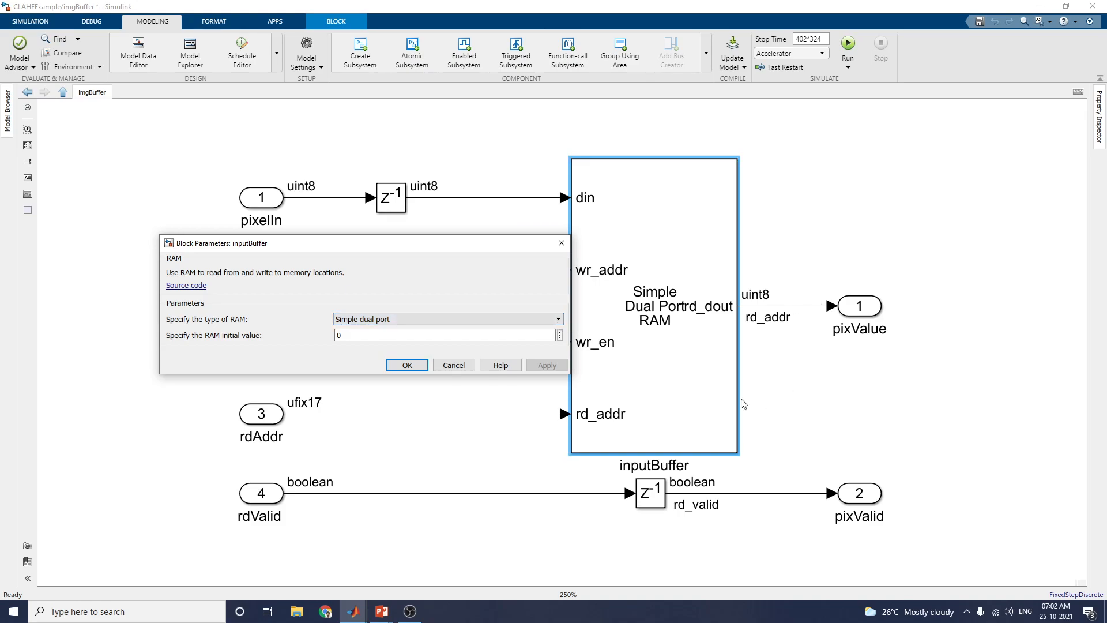
left_click(414, 369)
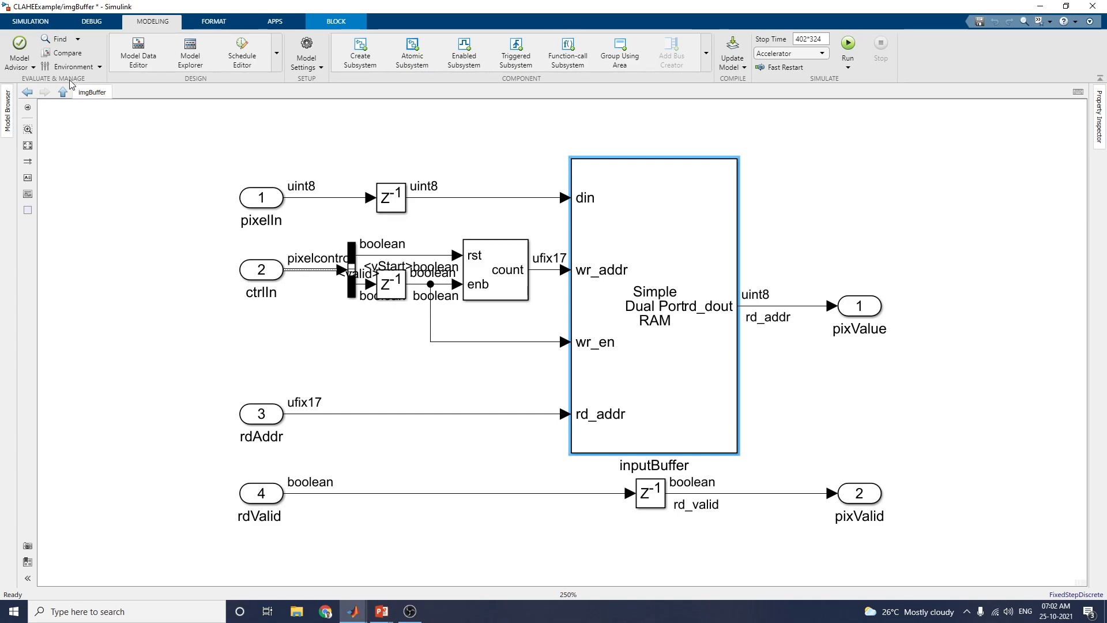
left_click(27, 93)
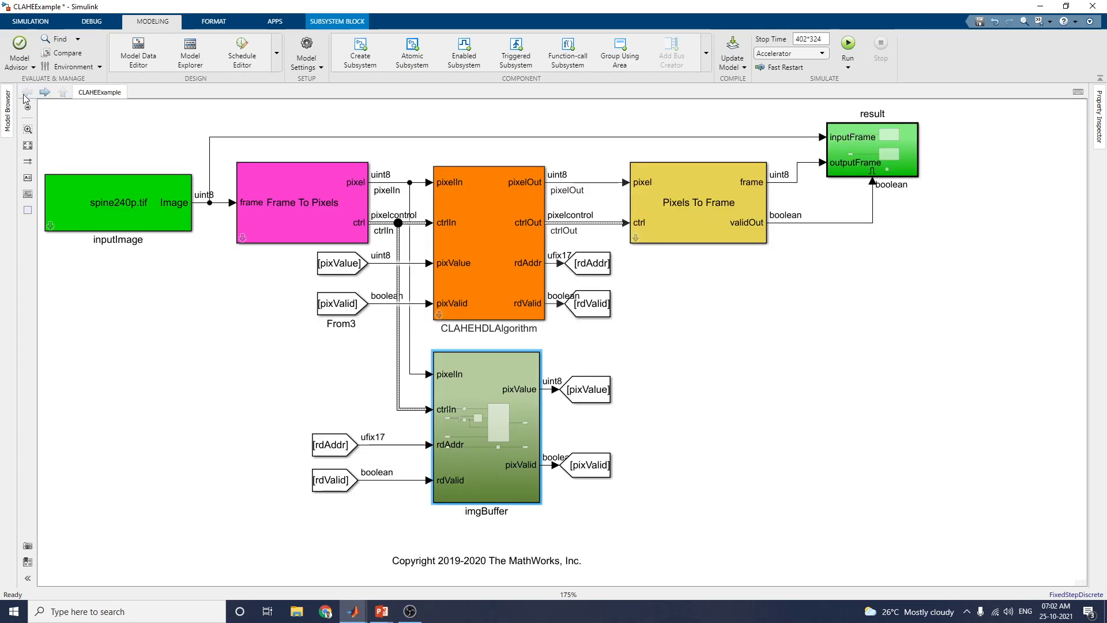
Inspect the input and output video viewers inside the result subsystem and return to the top-level model.
double_click(871, 148)
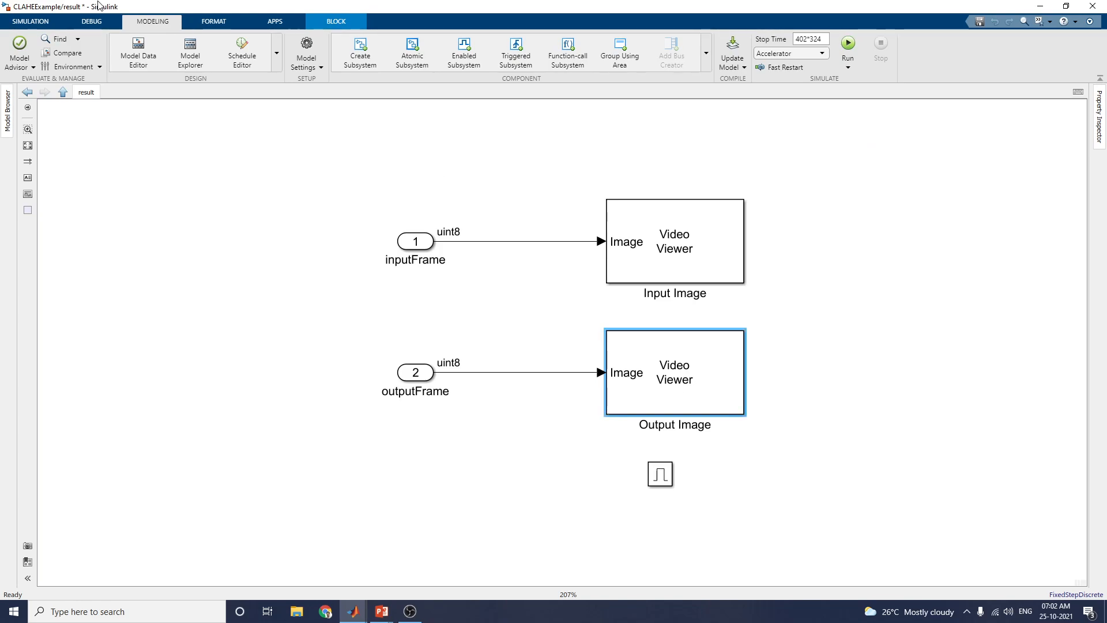
left_click(27, 92)
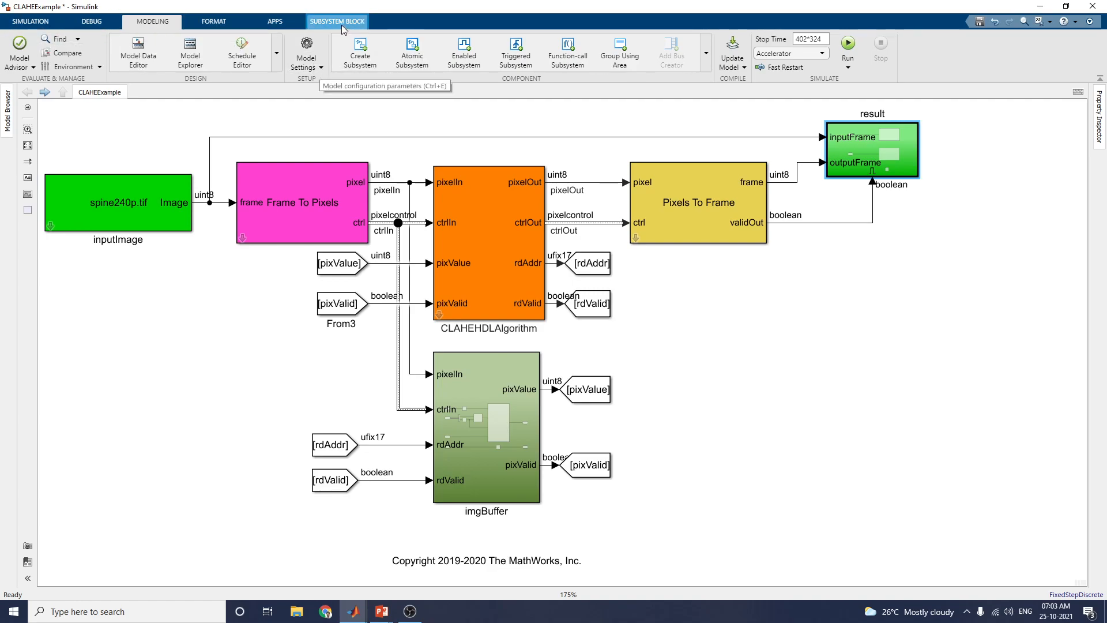
Open the model's configuration parameters and review the basic HDL code generation options and the synthesis tools offered for the target.
left_click(308, 46)
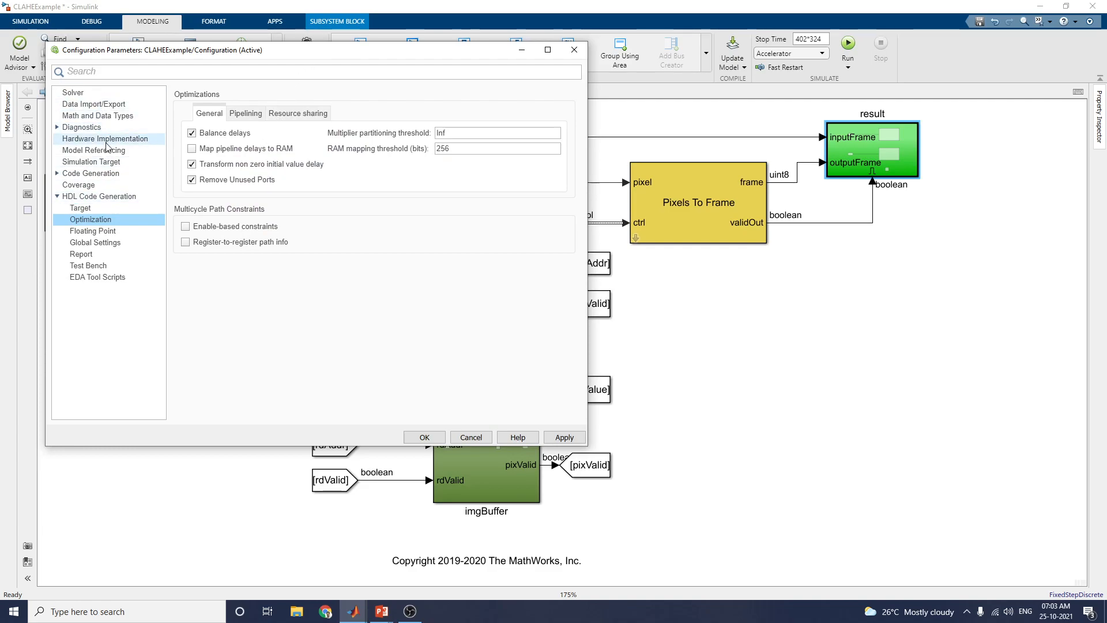
left_click(131, 202)
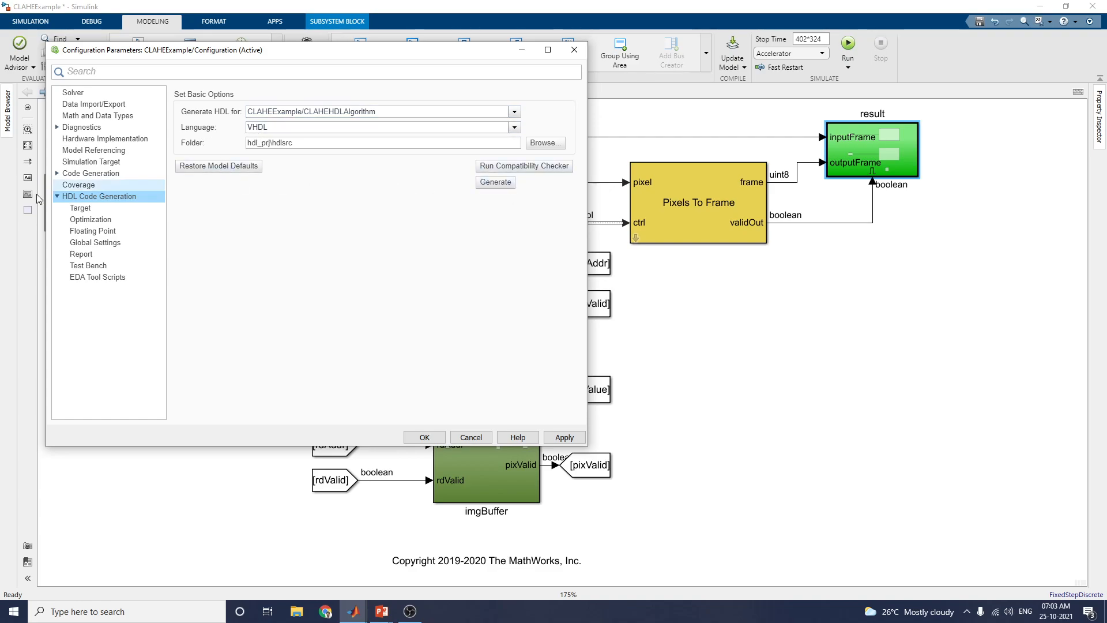
left_click(82, 210)
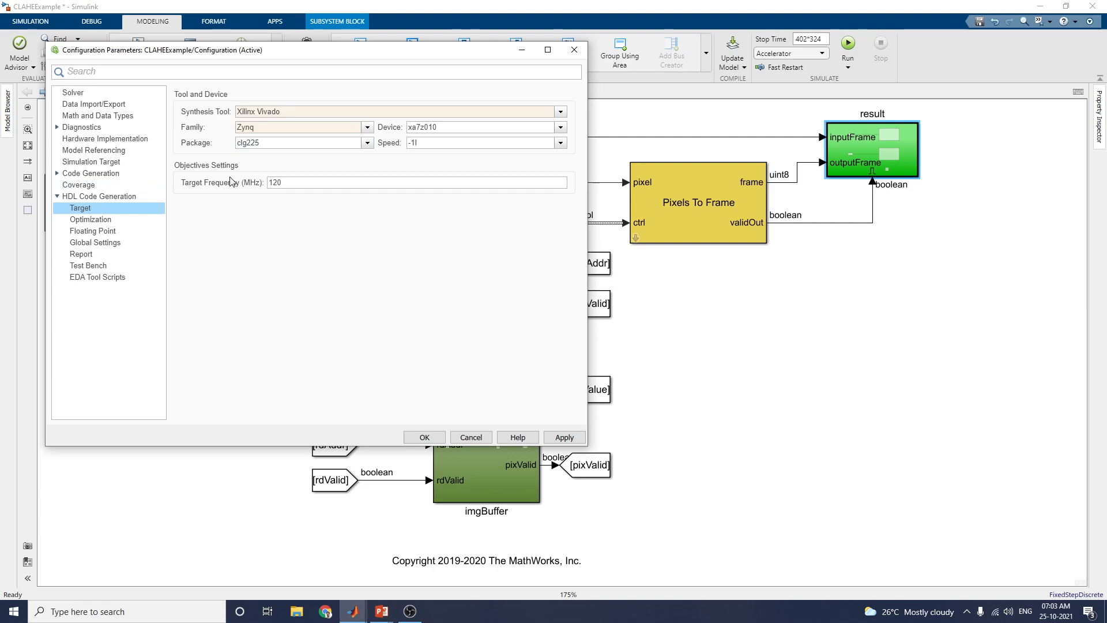
left_click(305, 117)
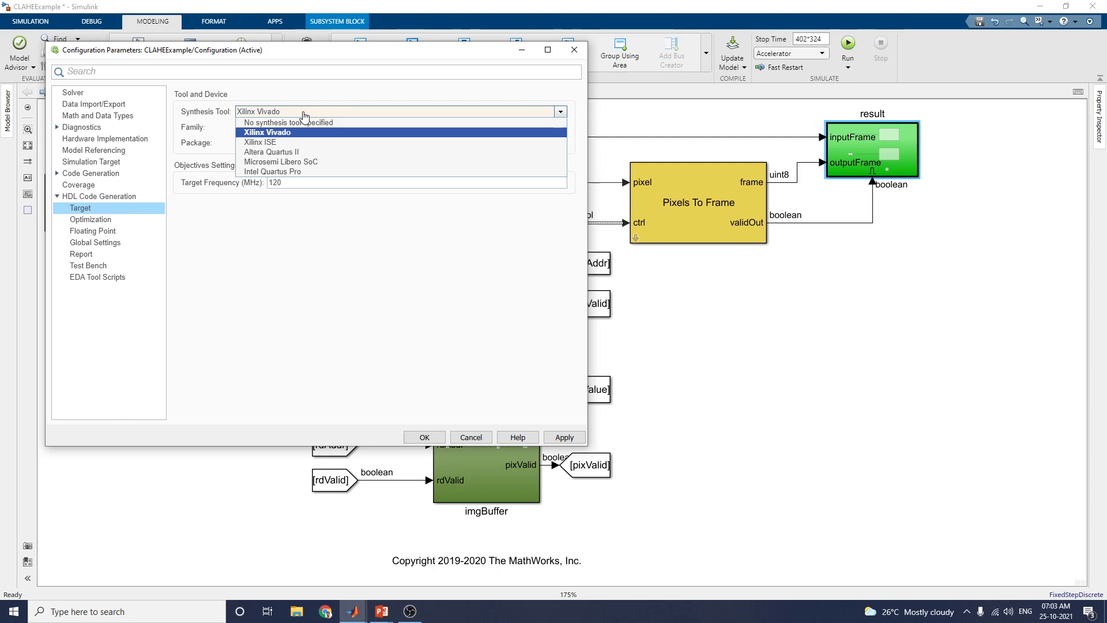
left_click(304, 113)
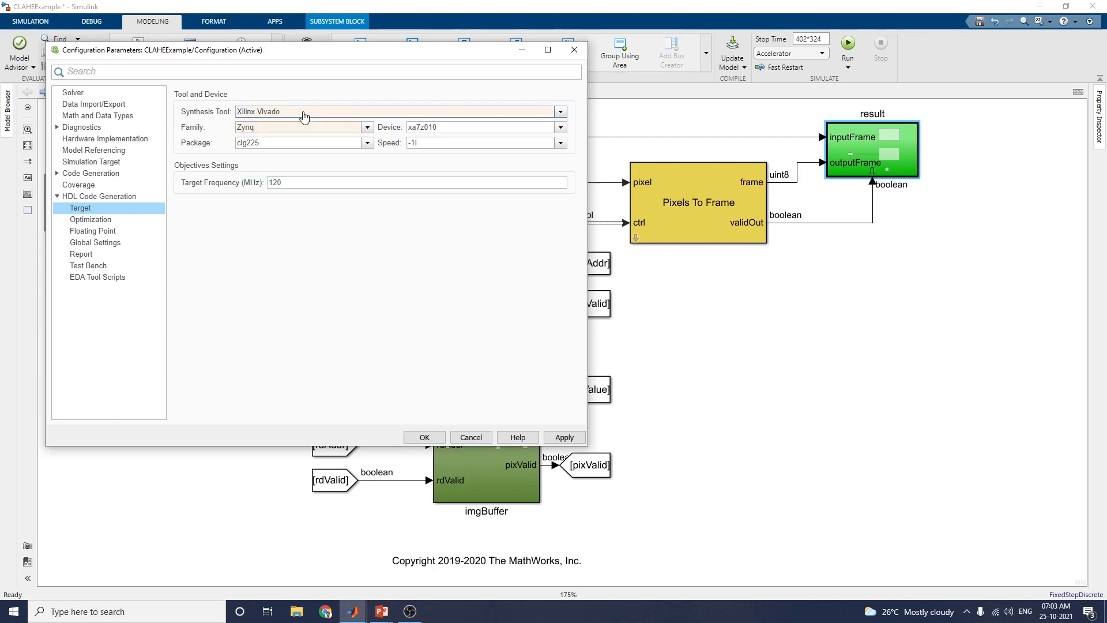
Review the target's device families, keeping Zynq, and examine the list of available Zynq devices.
left_click(366, 128)
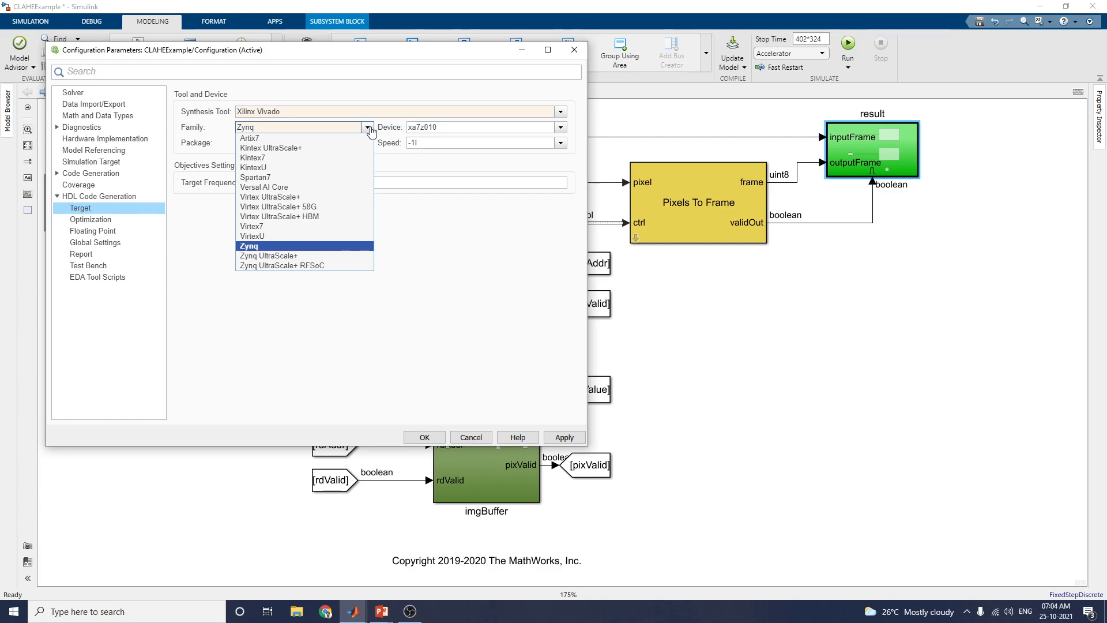
left_click(280, 247)
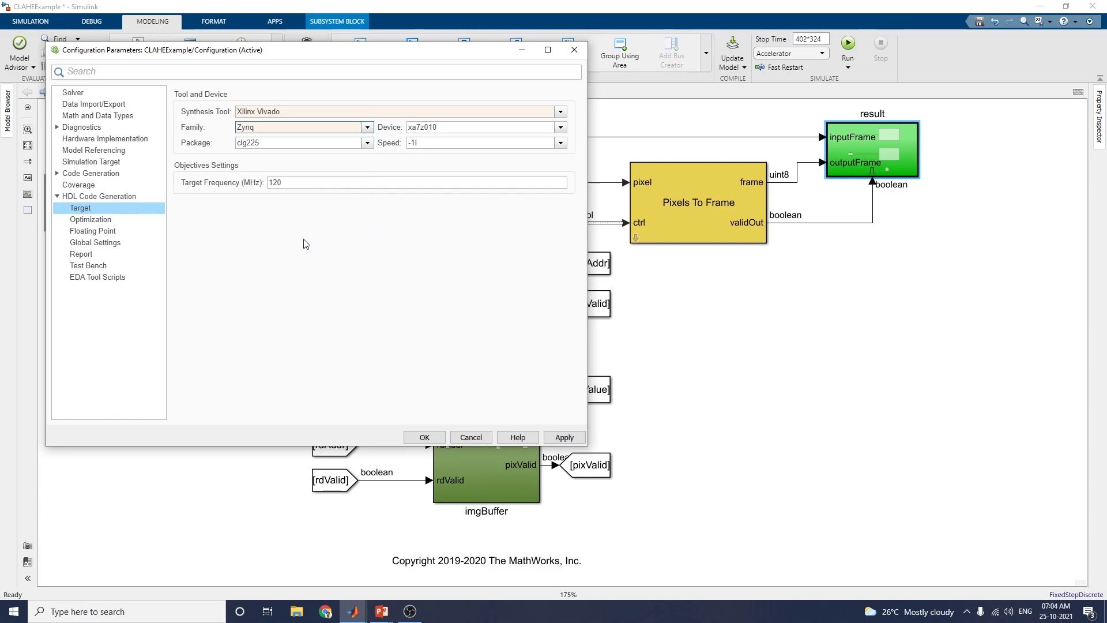
left_click(457, 133)
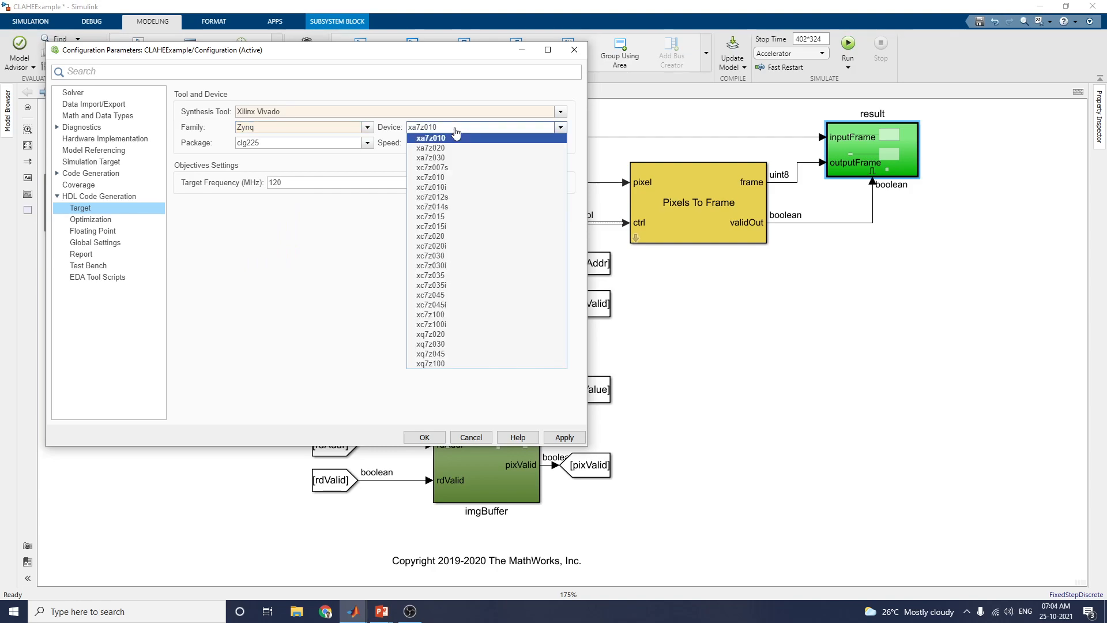
left_click(457, 133)
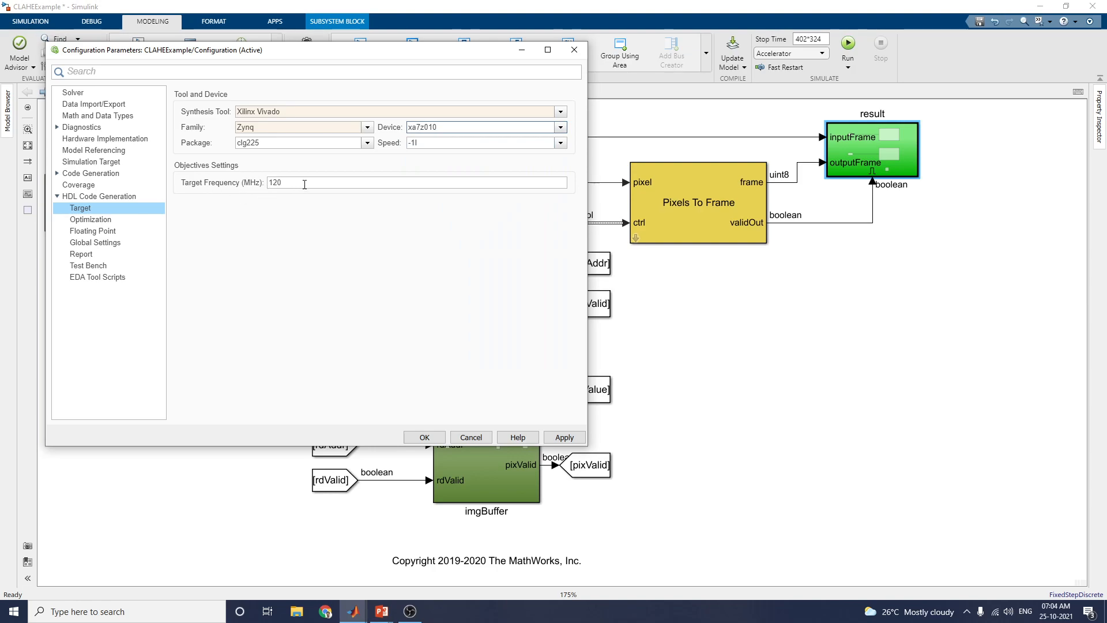
Review the general, resource sharing and pipelining optimization settings for HDL code generation.
left_click(100, 223)
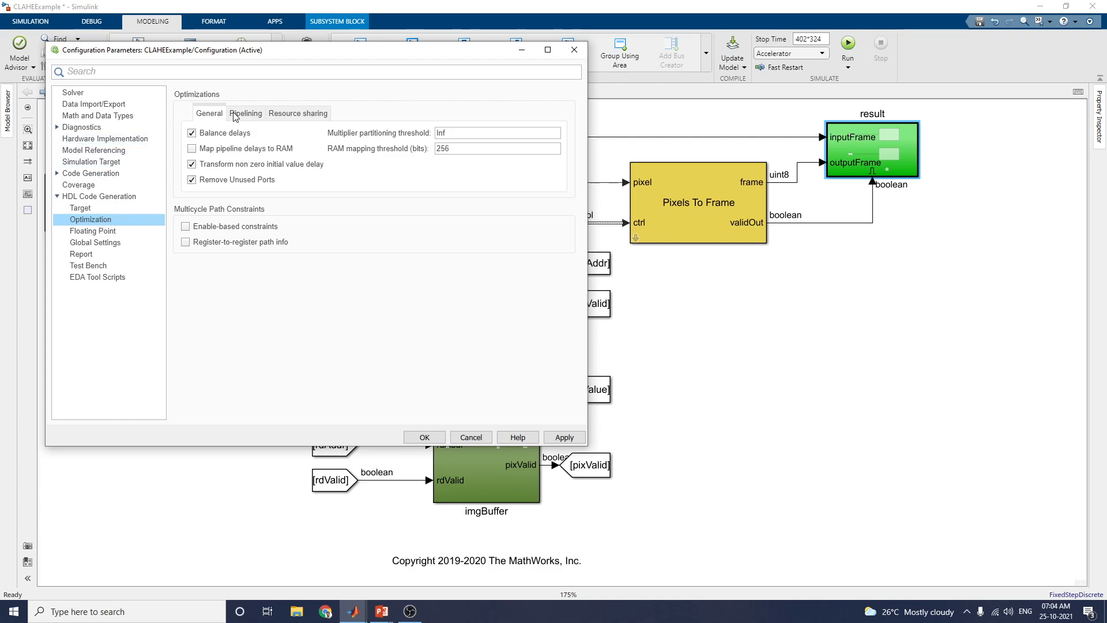
left_click(277, 118)
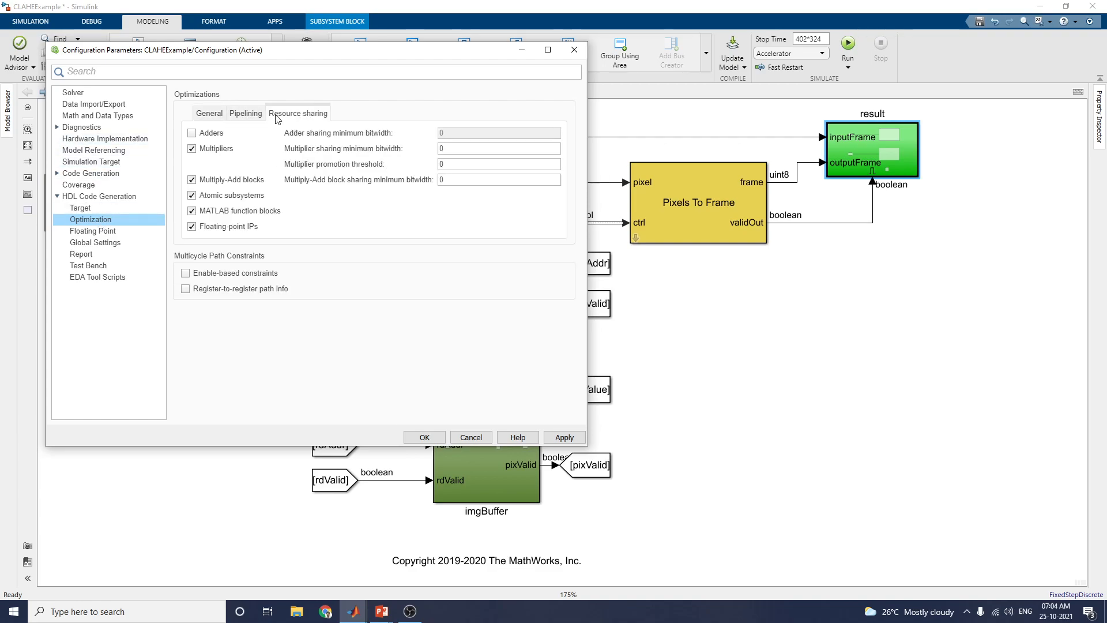
left_click(247, 114)
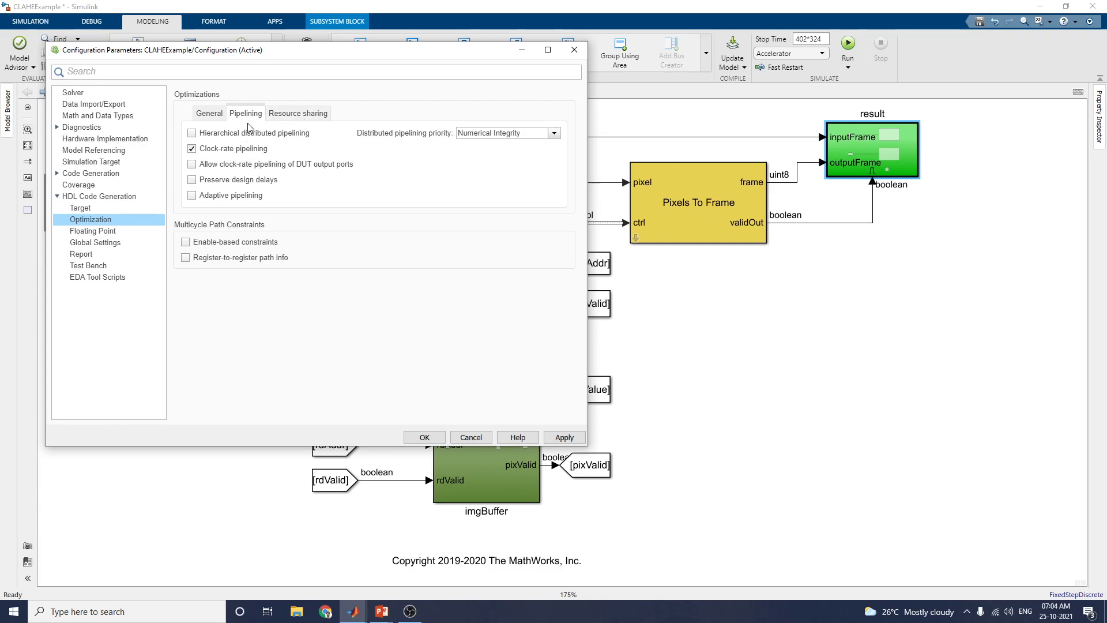
Review the HDL floating point, global, report, test bench and EDA tool script settings, then close the configuration parameters.
left_click(92, 234)
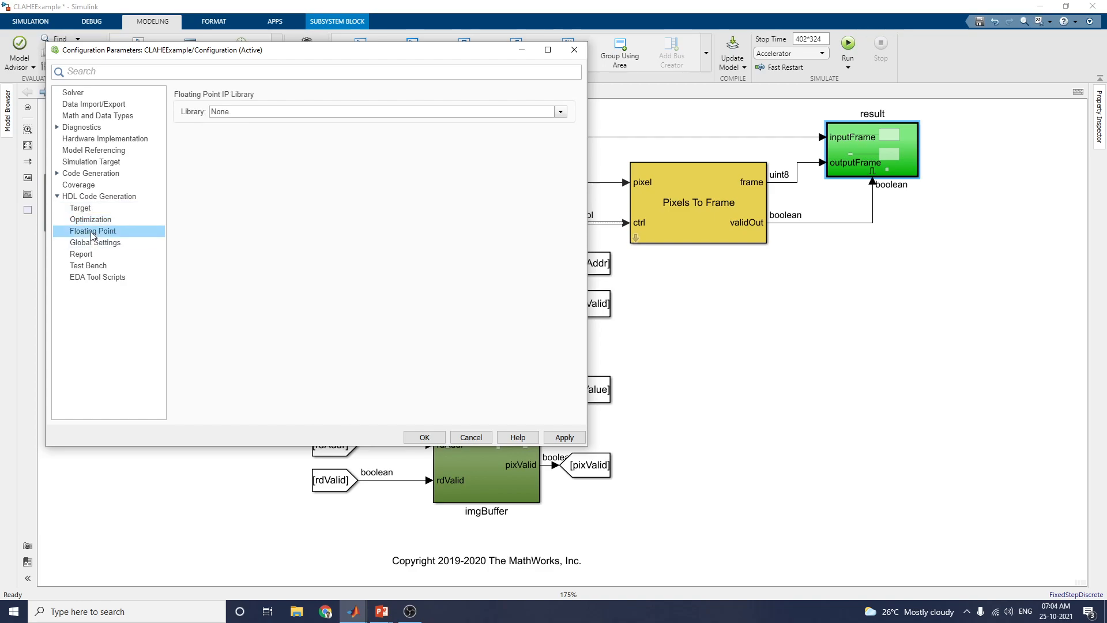
left_click(94, 243)
left_click(91, 254)
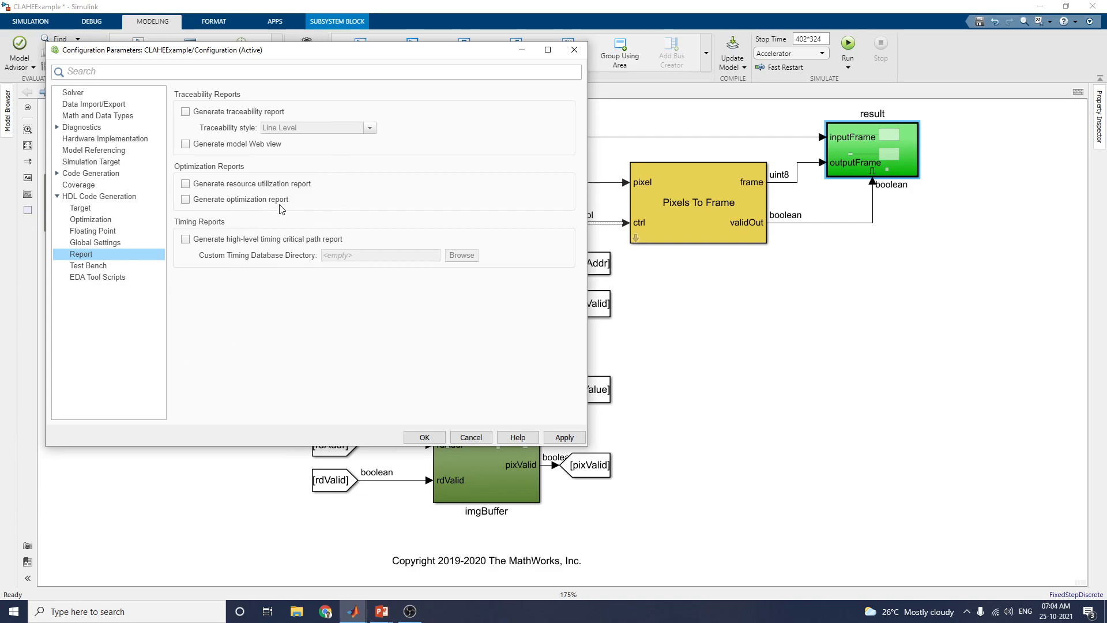
left_click(84, 267)
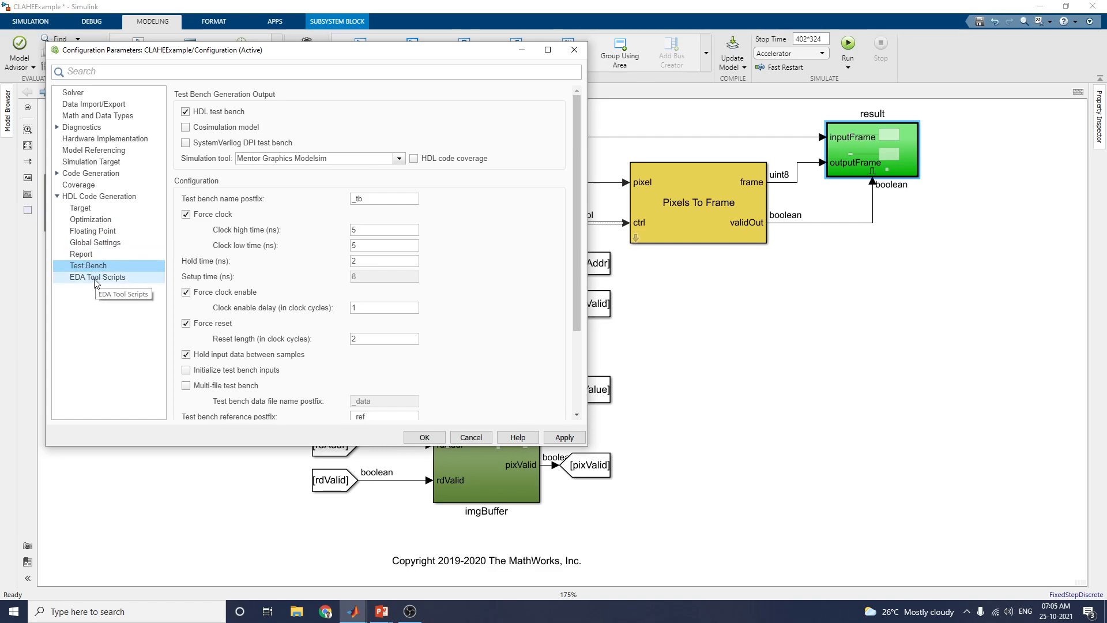
left_click(97, 281)
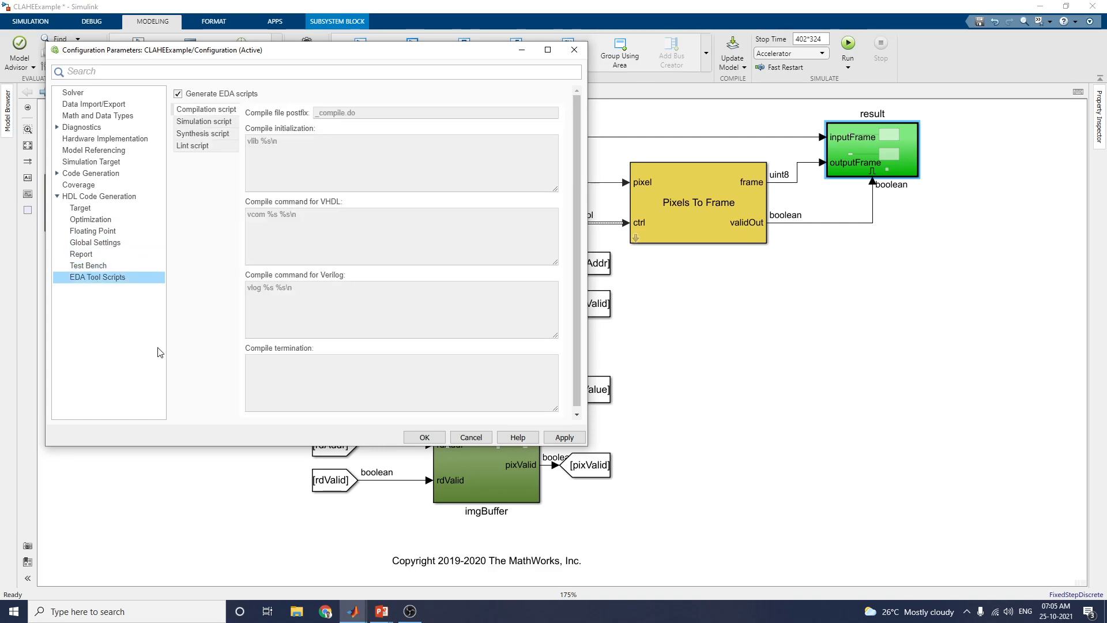
left_click(574, 50)
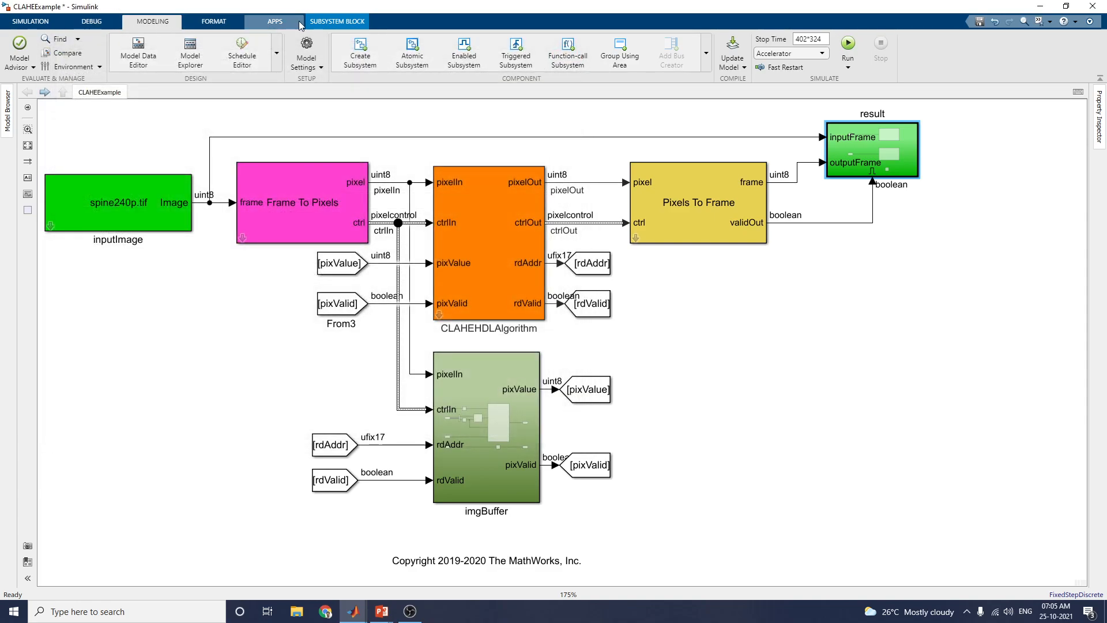
Open the HDL Coder app for the CLAHEExample model.
left_click(273, 23)
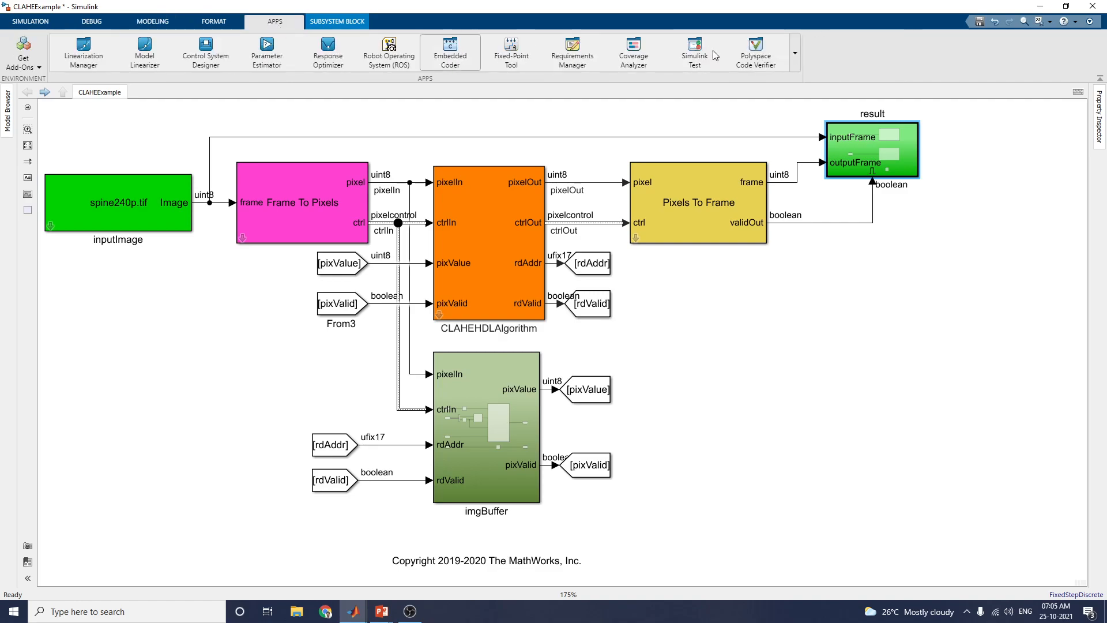
left_click(795, 54)
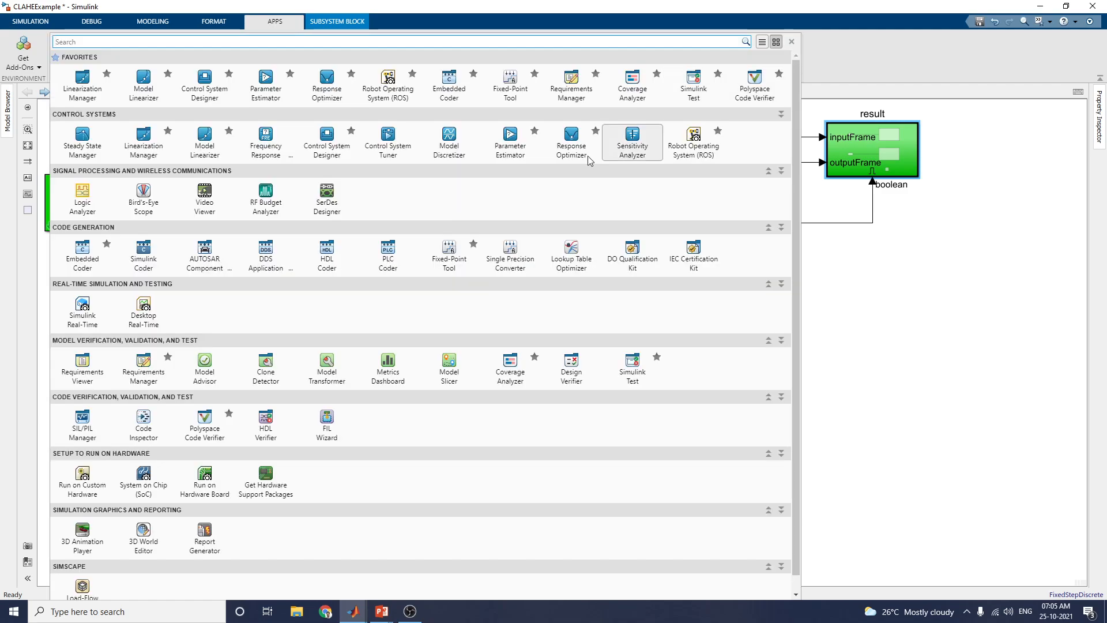
left_click(333, 264)
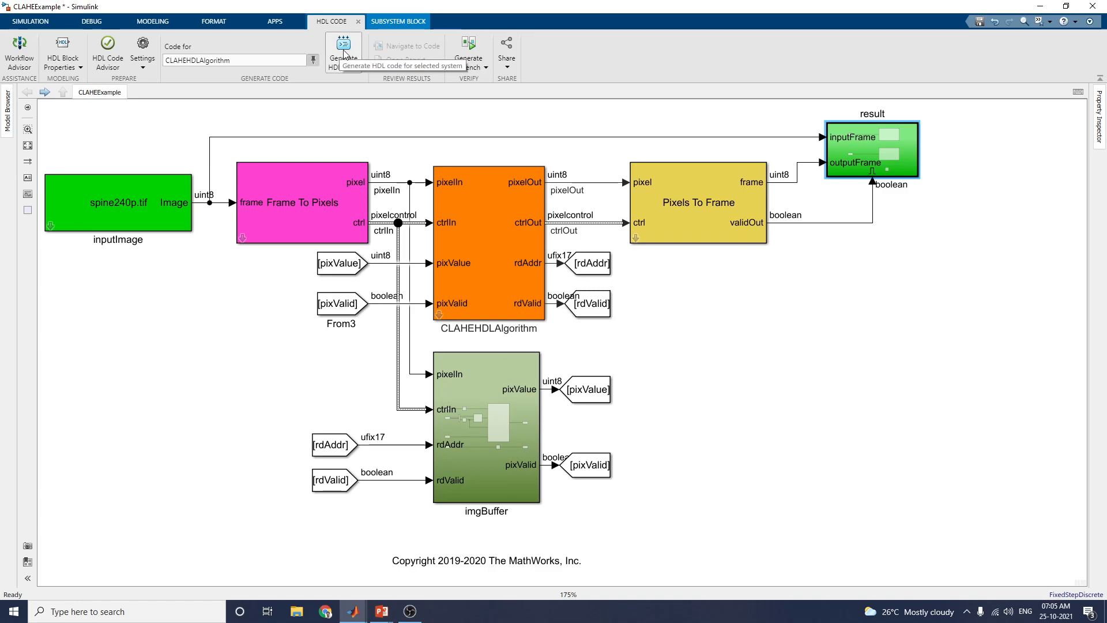
Switch to the main MATLAB window and clear the Command Window with clc.
mouse_move(353, 611)
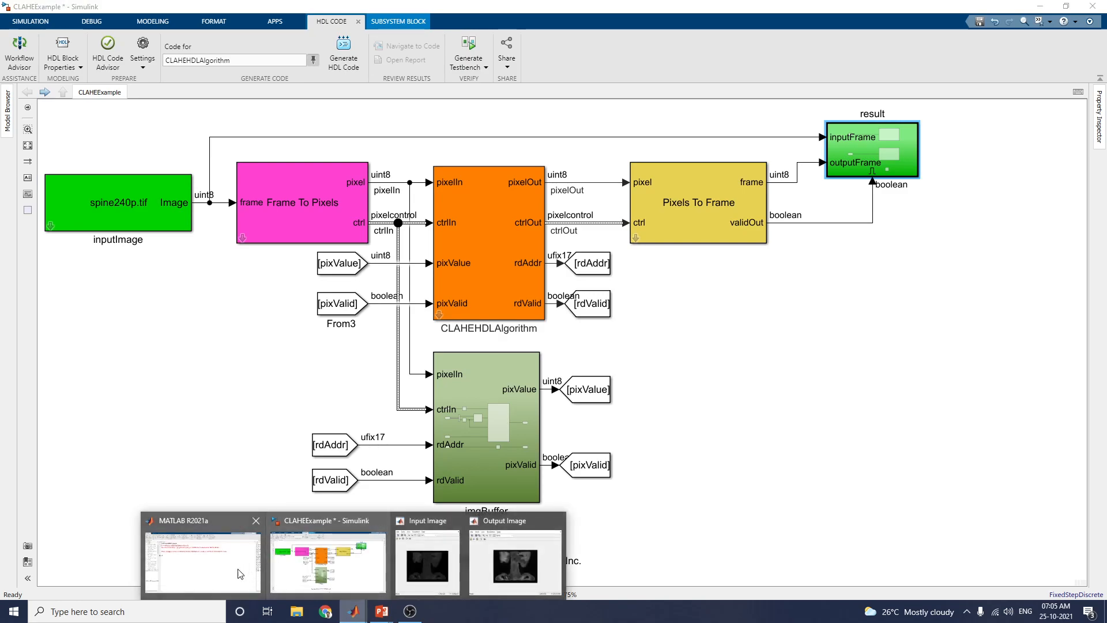
left_click(239, 562)
type("clc")
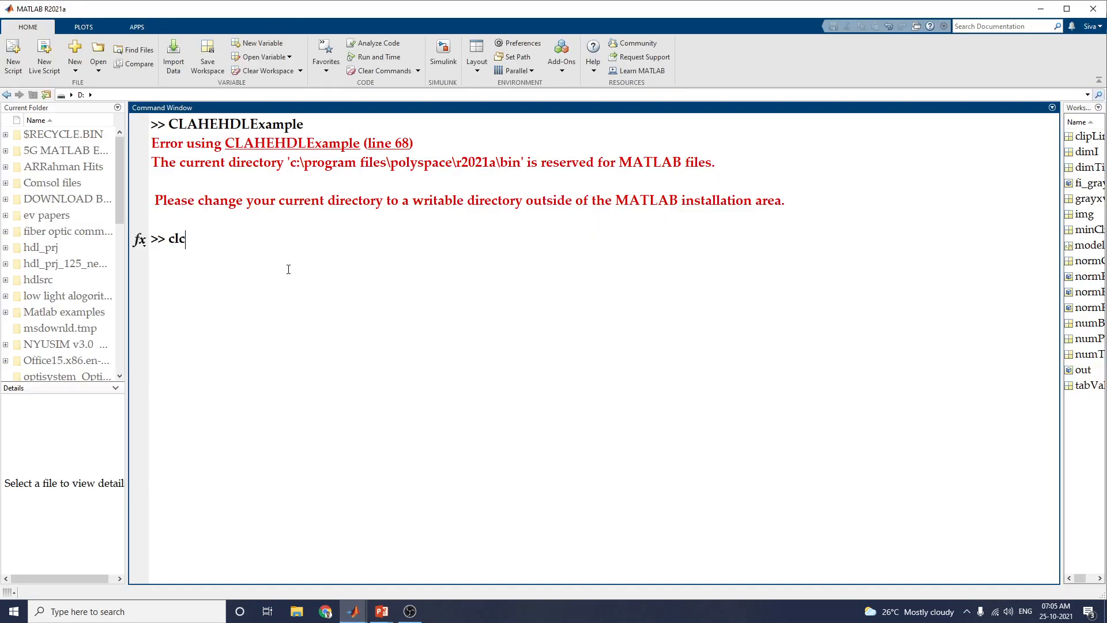
key("Return")
Return to the CLAHEExample model in Simulink and generate HDL code for the CLAHEHDLAlgorithm subsystem.
mouse_move(353, 611)
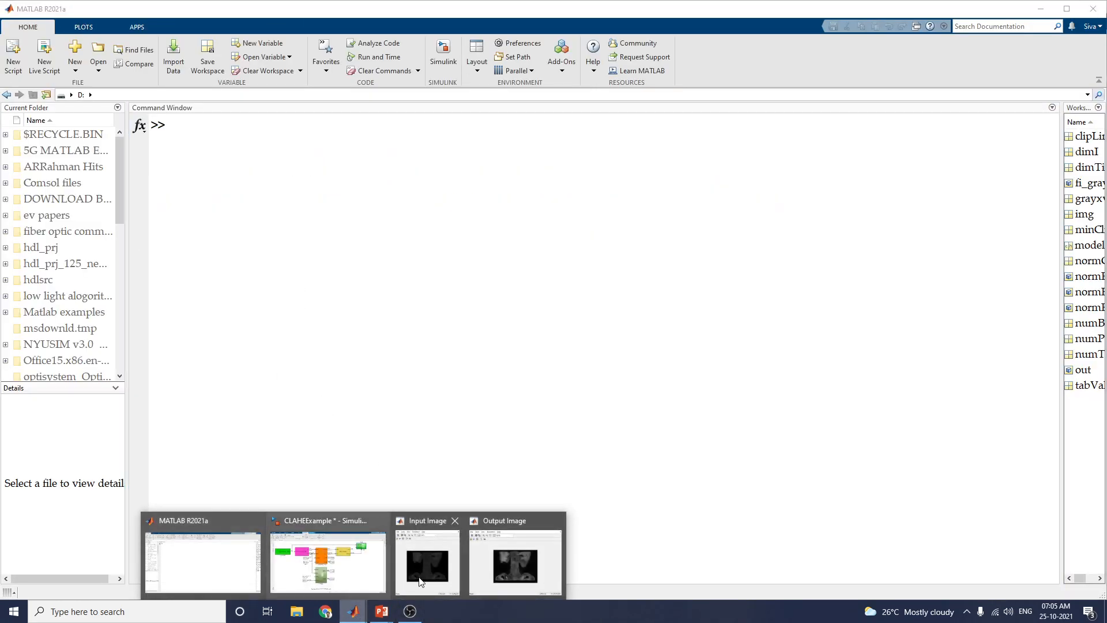
left_click(351, 562)
left_click(347, 54)
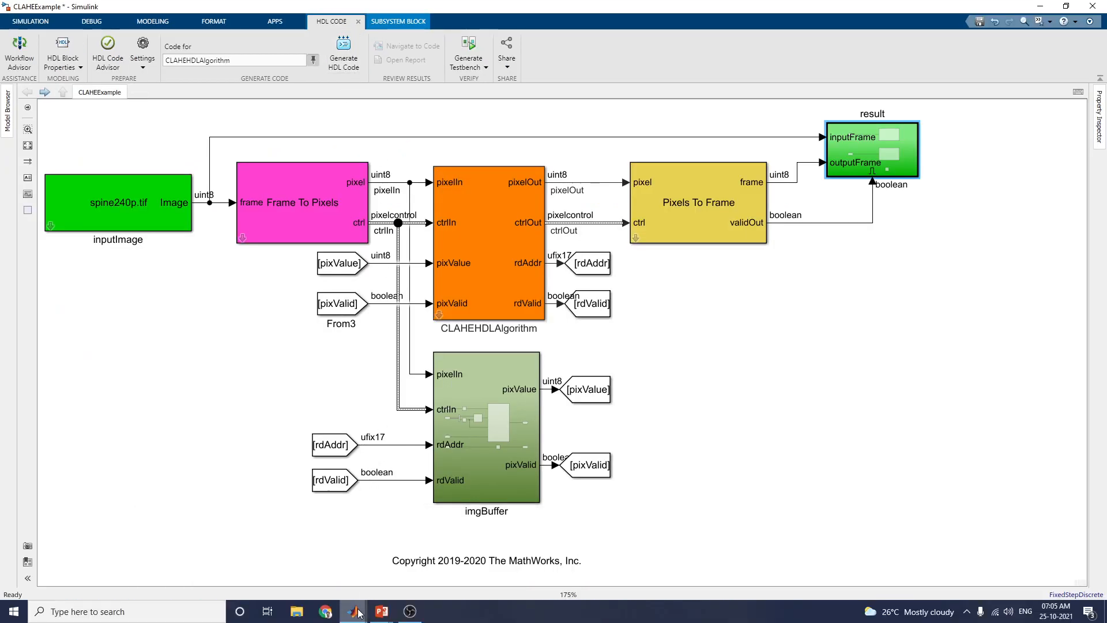
Check the MATLAB Command Window for code generation output, then view the Input Image and Output Image viewers over the model.
mouse_move(358, 613)
left_click(174, 553)
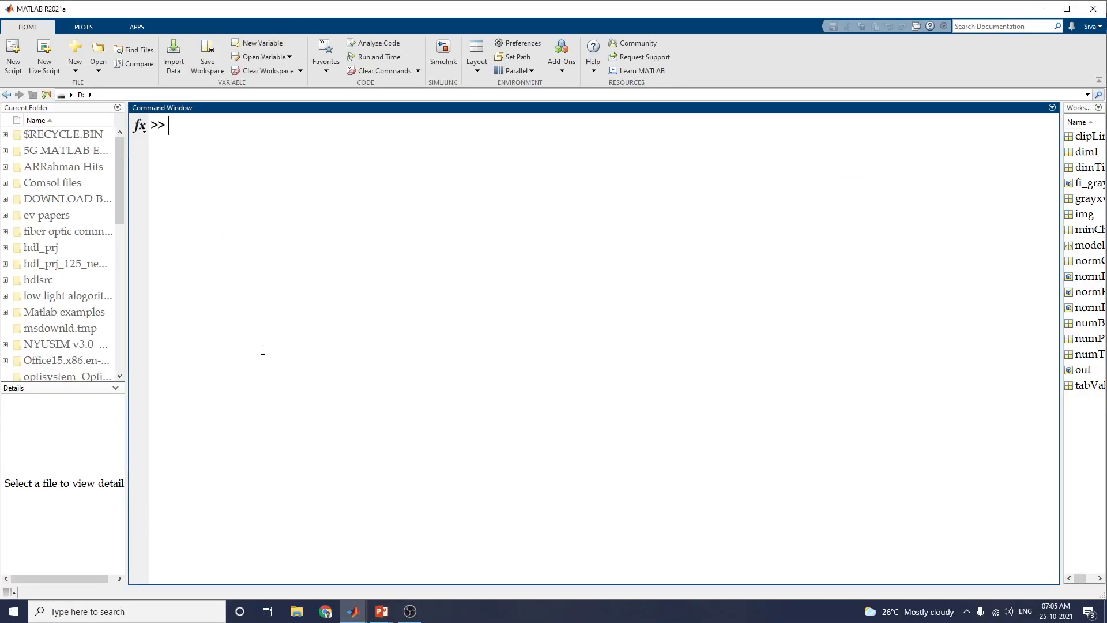
mouse_move(353, 612)
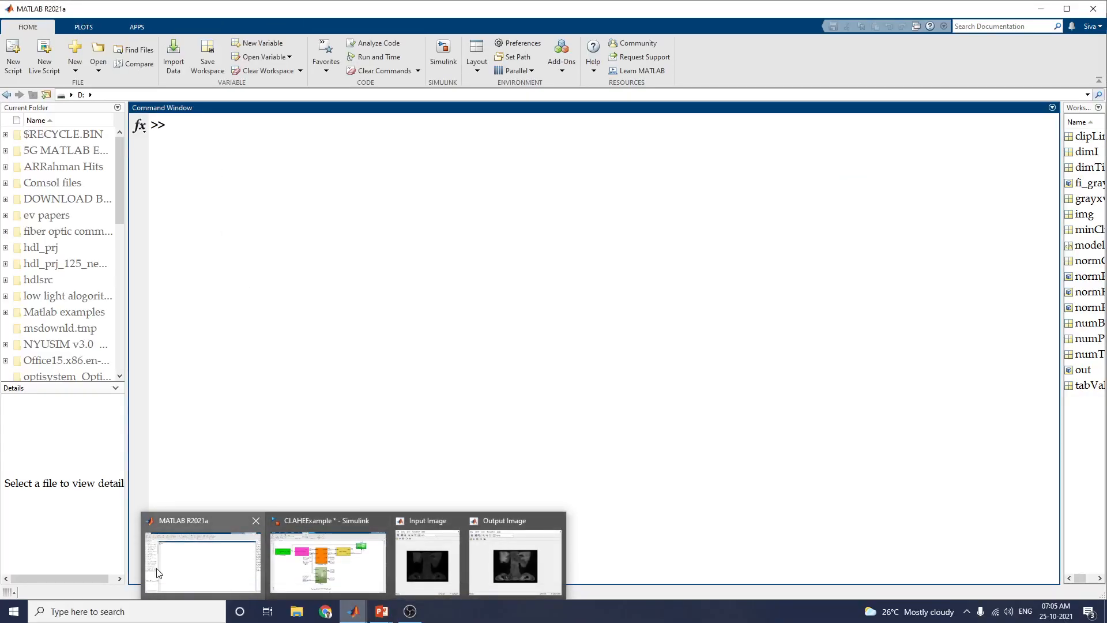
mouse_move(300, 565)
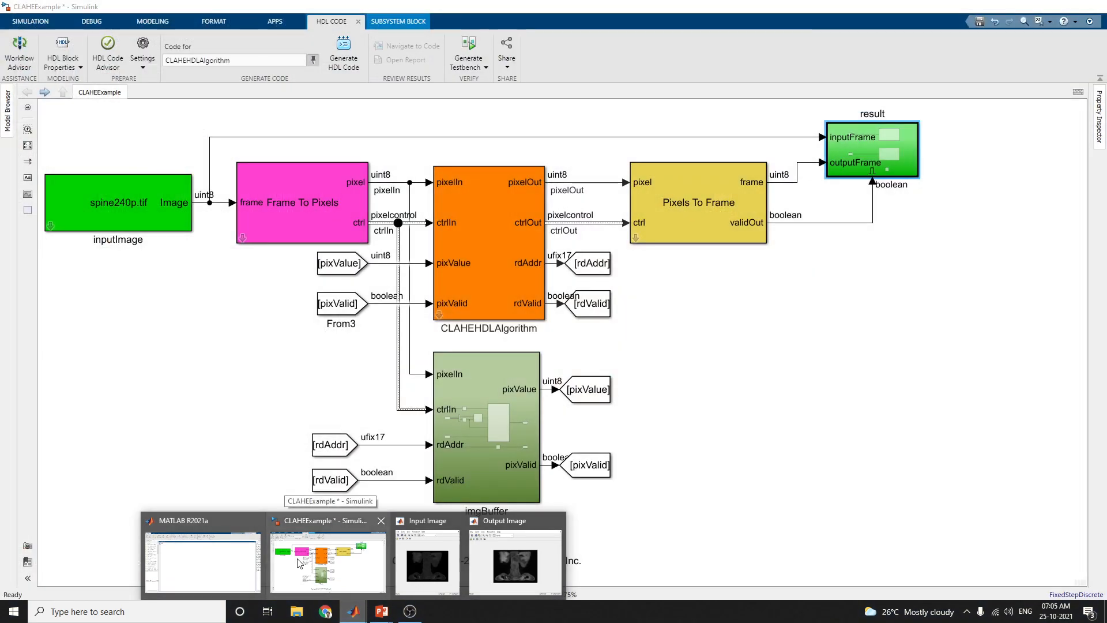
left_click(300, 563)
mouse_move(360, 612)
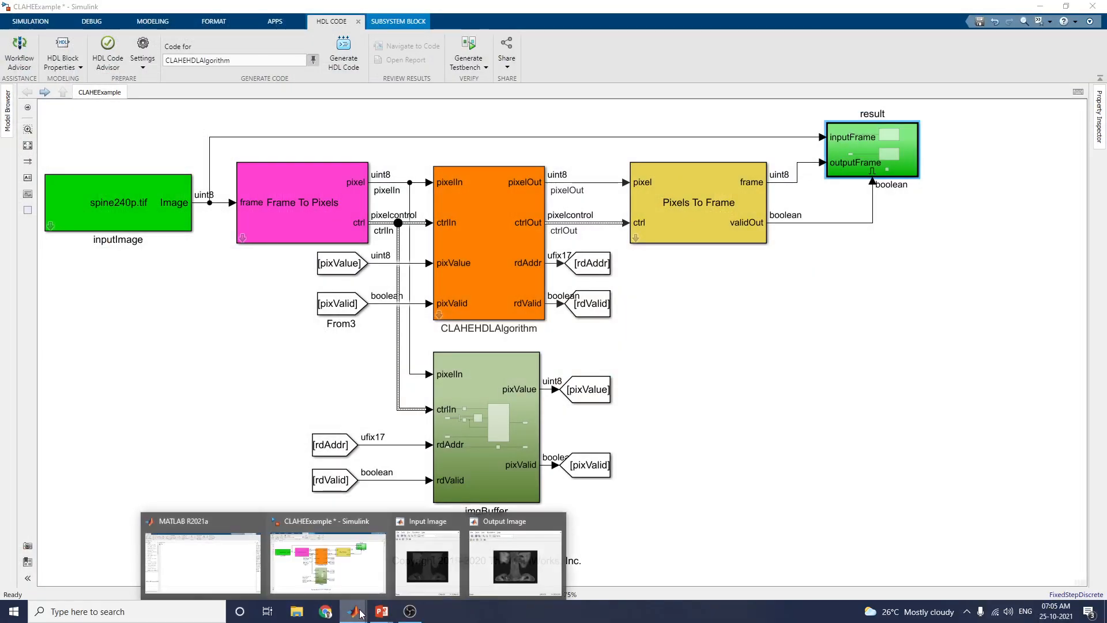
left_click(427, 562)
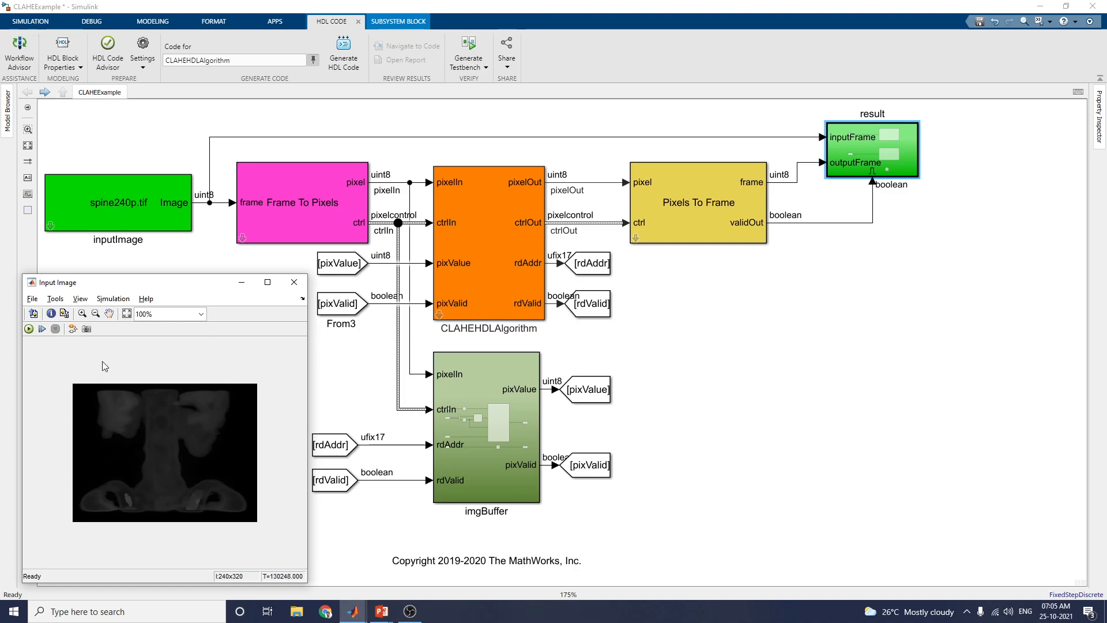
left_click(353, 611)
left_click(506, 576)
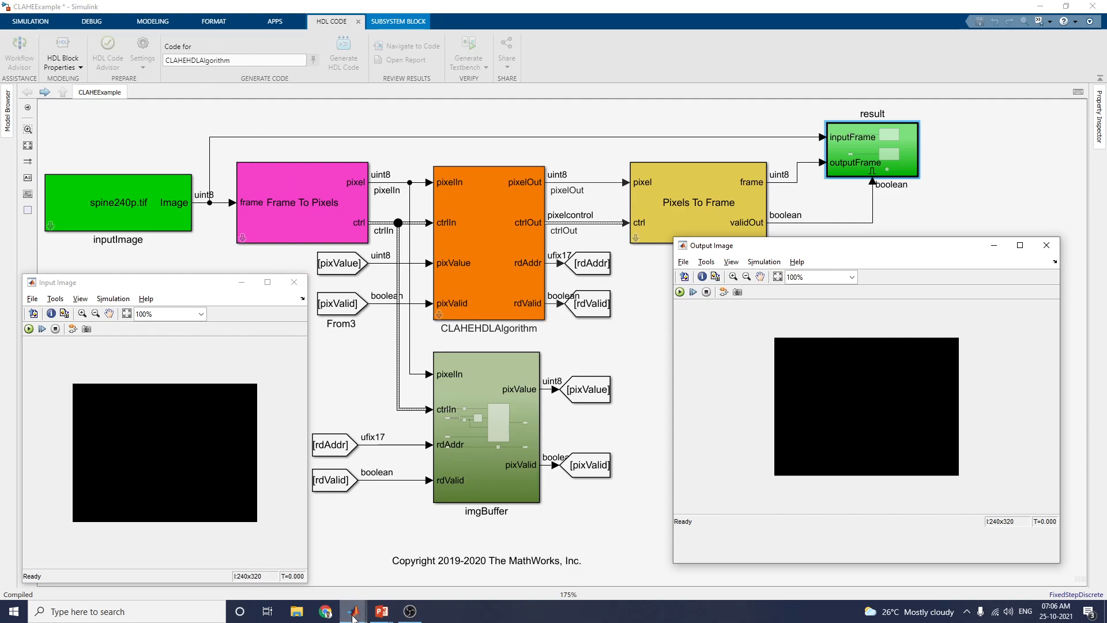
Check the HDL code generation progress in the Command Window and look at the model's simulation controls in between.
mouse_move(353, 611)
left_click(239, 571)
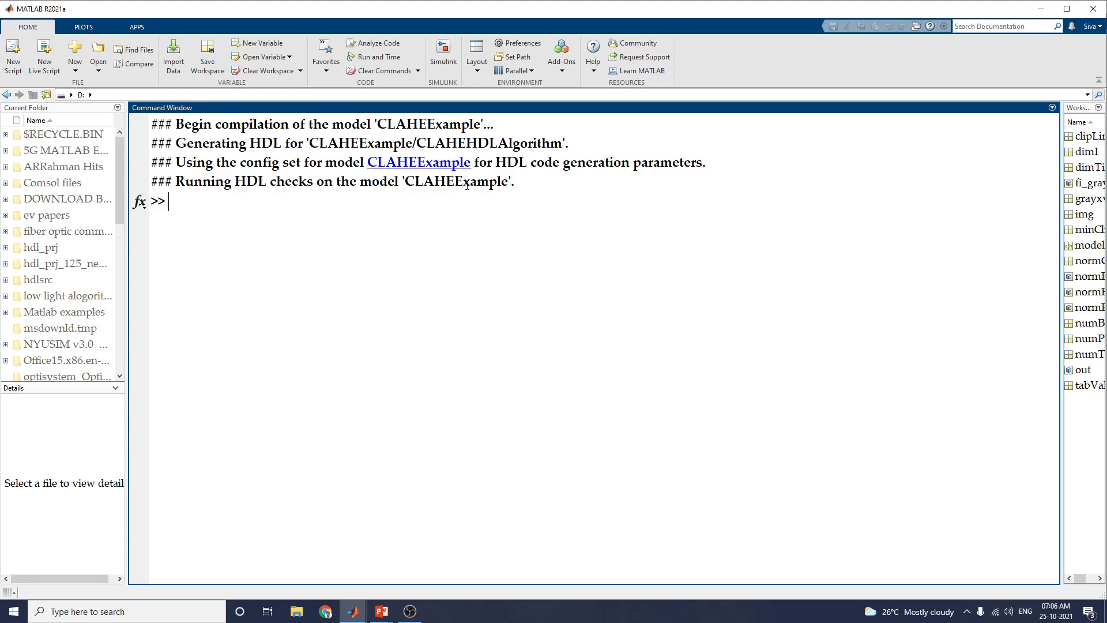
left_click(353, 612)
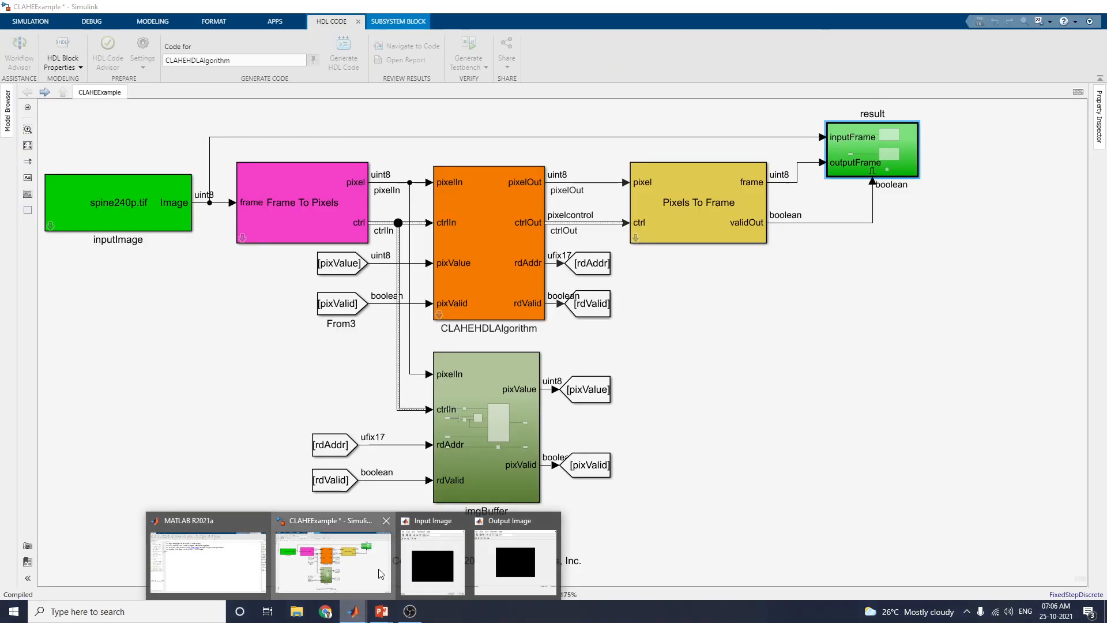
left_click(380, 573)
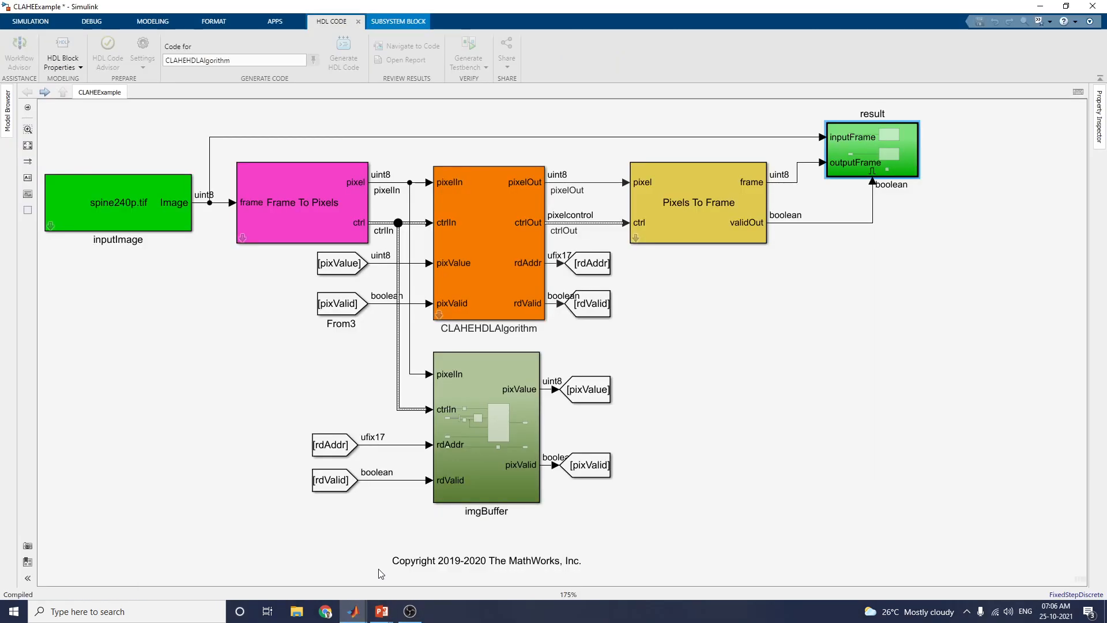
left_click(44, 24)
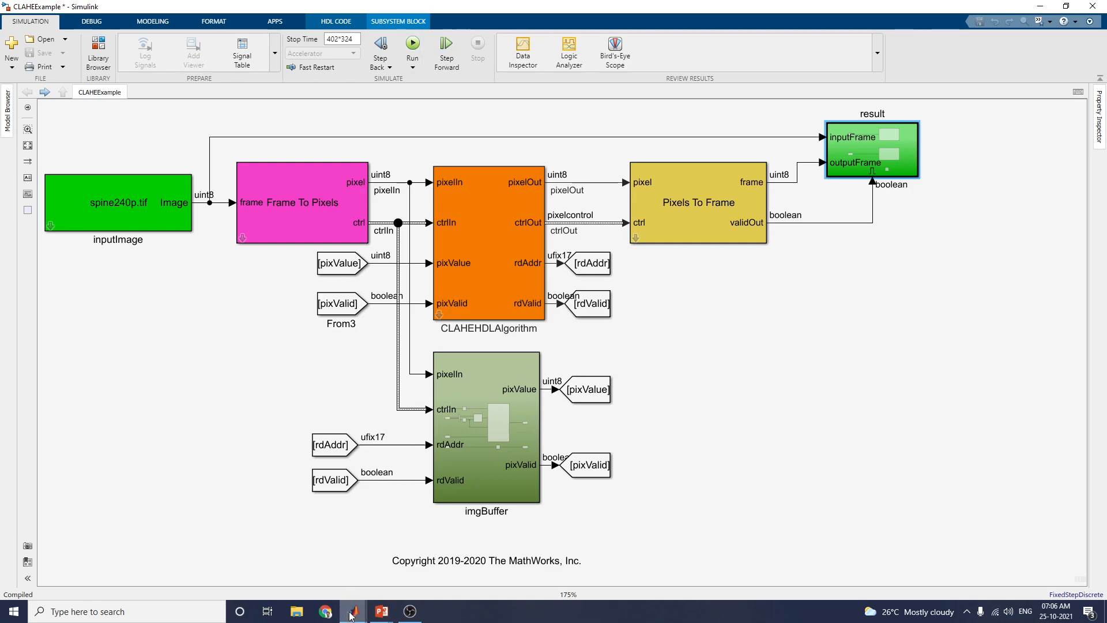
mouse_move(352, 615)
left_click(376, 576)
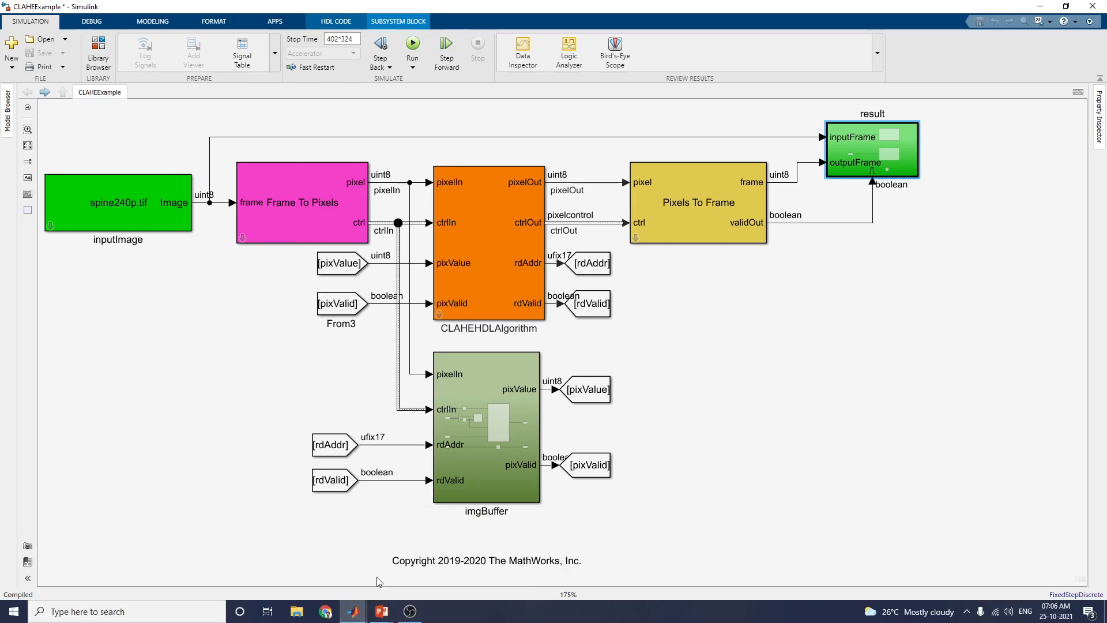
left_click(254, 580)
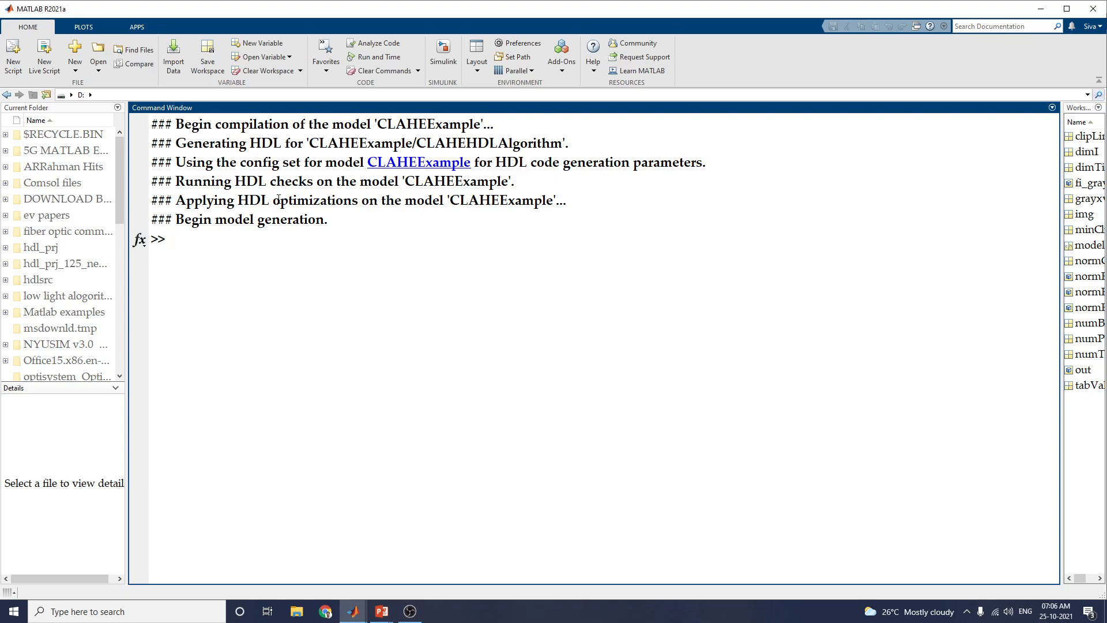
Bring the Input Image and Output Image viewers in front of the Command Window to inspect both frames.
mouse_move(358, 609)
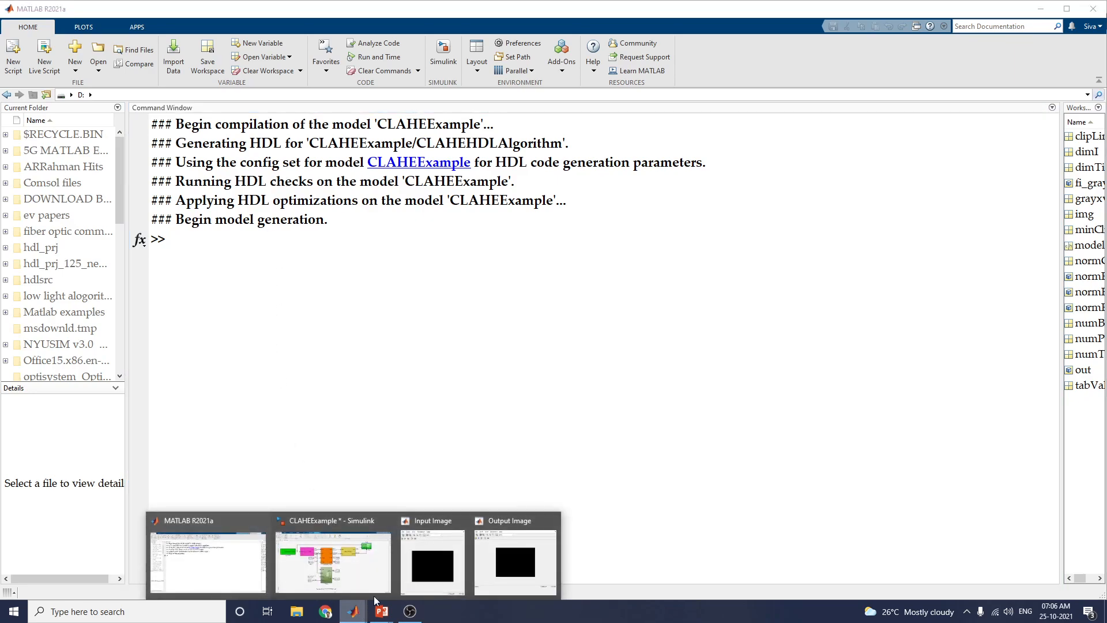
left_click(421, 568)
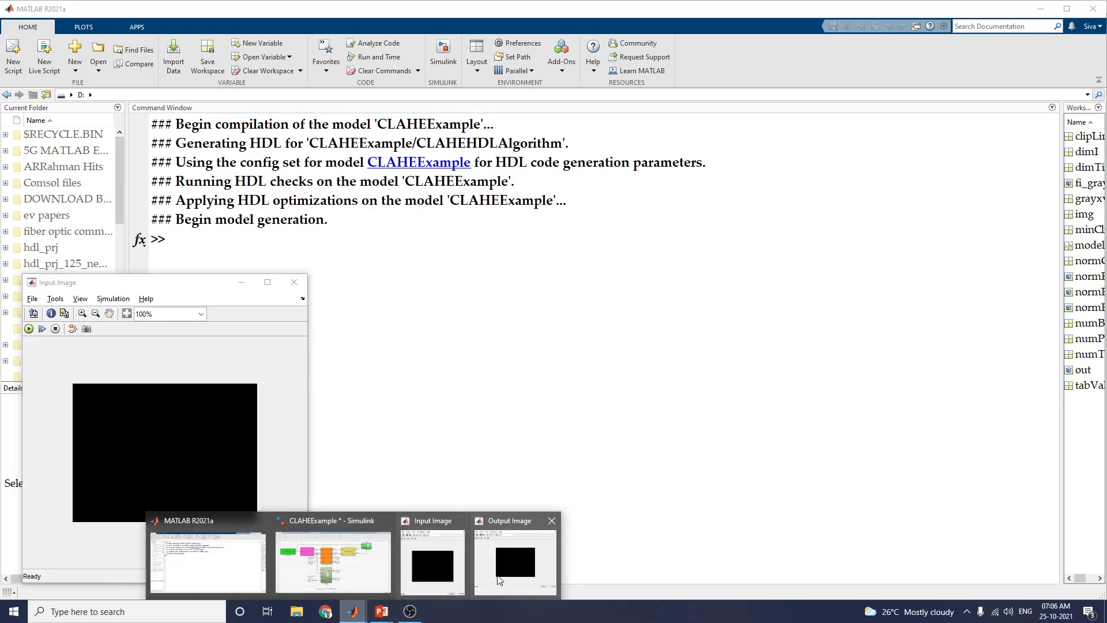
left_click(507, 570)
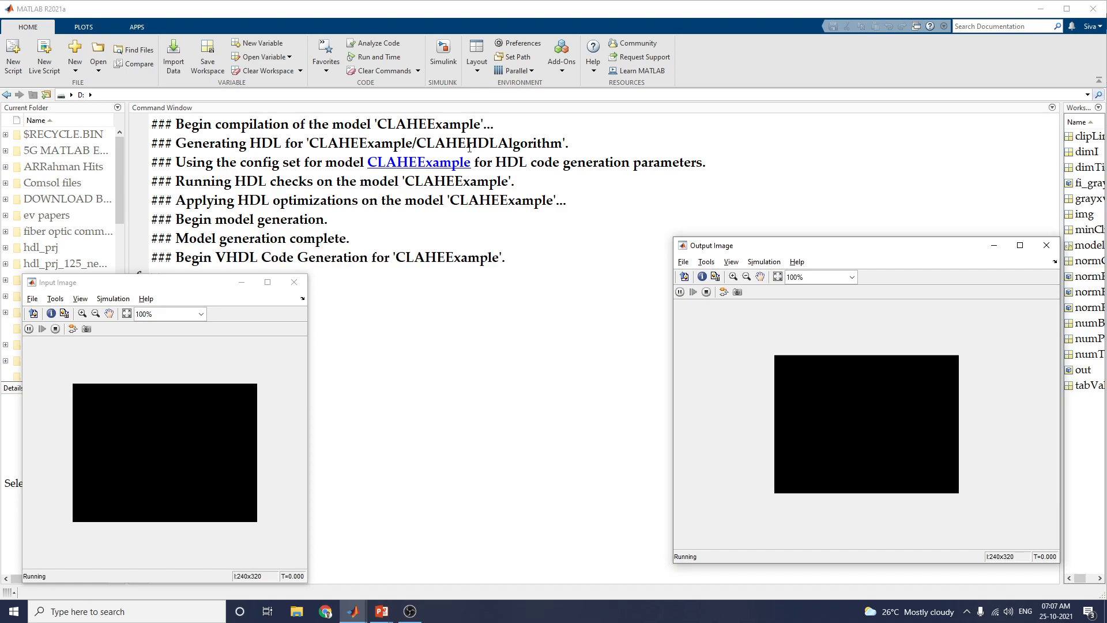
Recheck the VHDL code generation log and the CLAHEExample model, then view the input and output image viewers again.
left_click(392, 324)
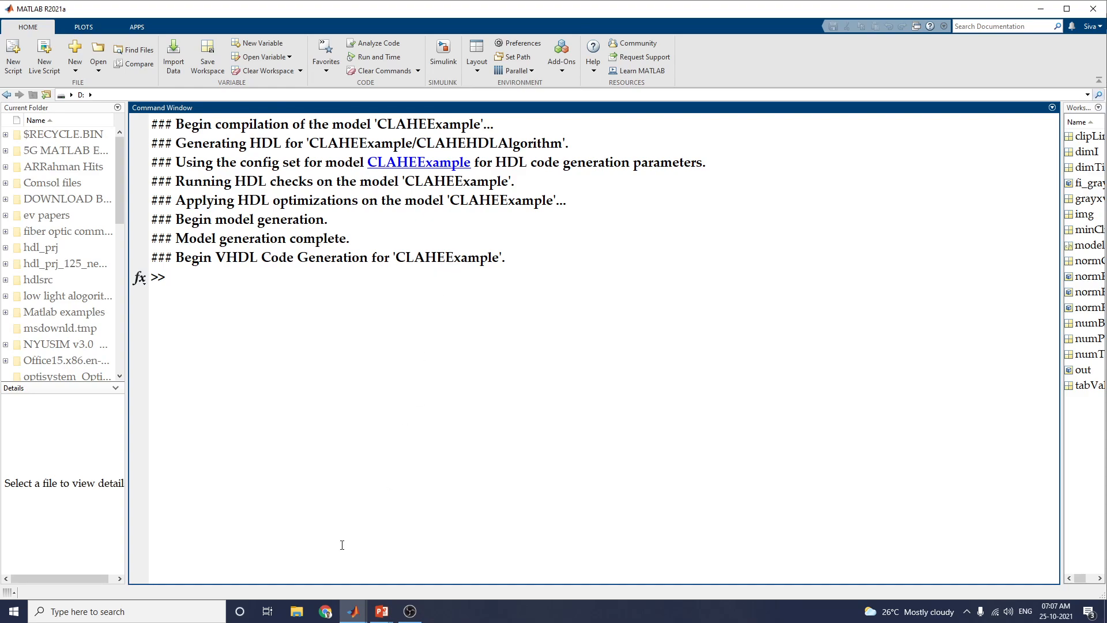
mouse_move(353, 612)
left_click(346, 577)
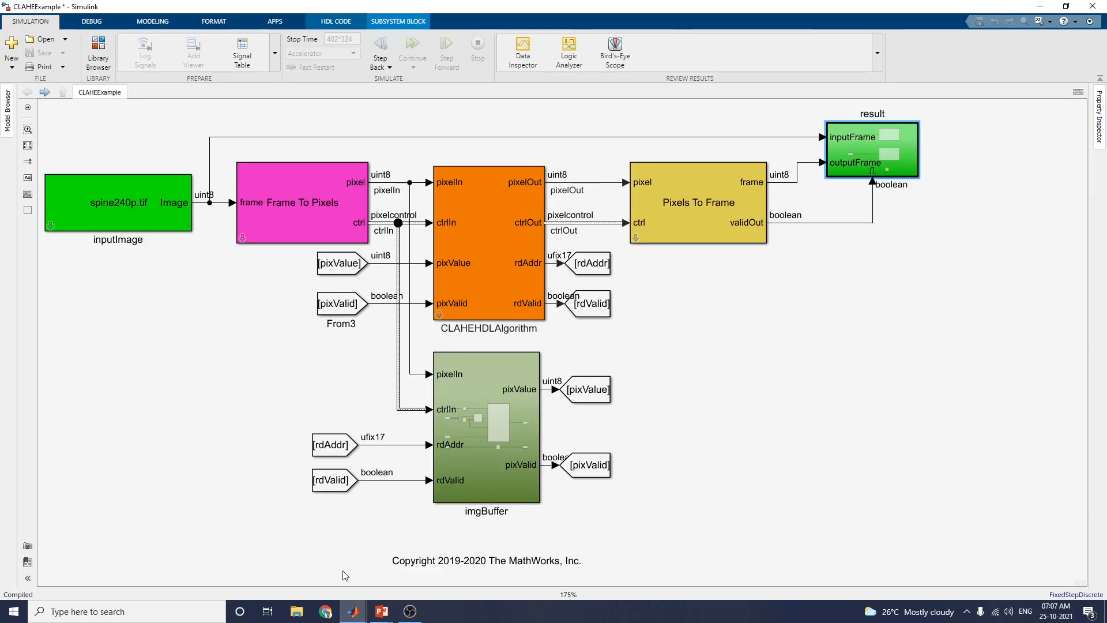
mouse_move(353, 610)
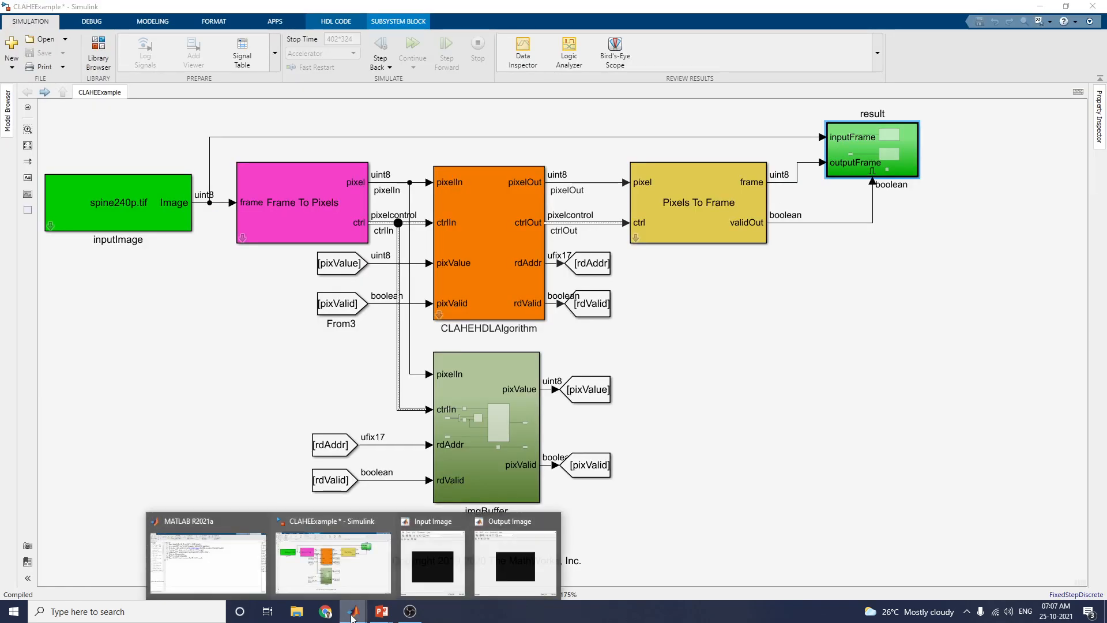
left_click(243, 568)
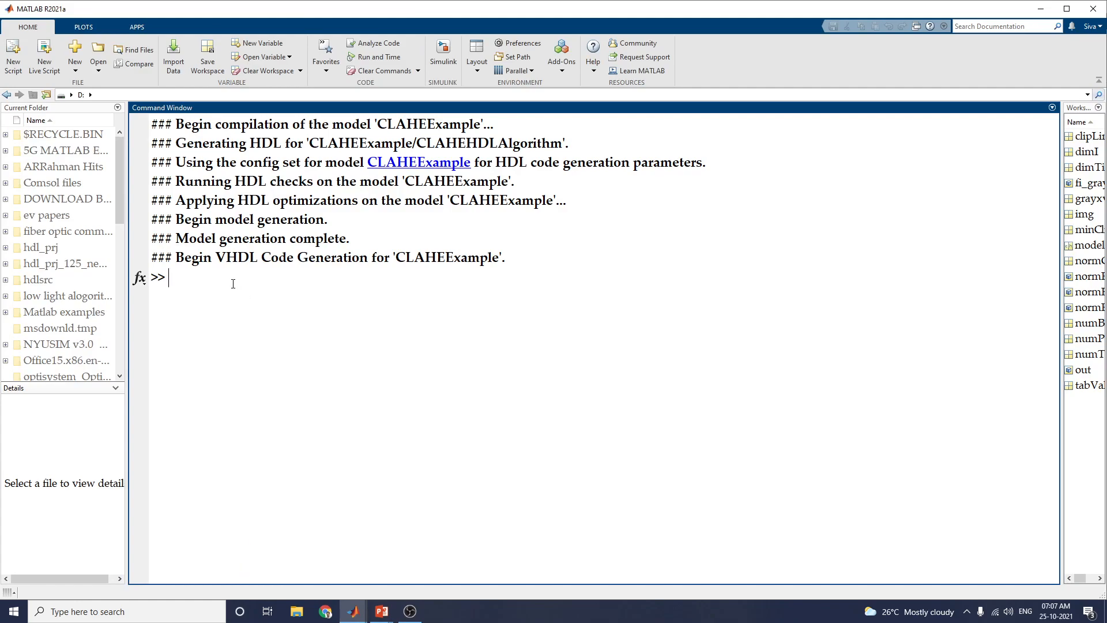
mouse_move(353, 610)
left_click(427, 580)
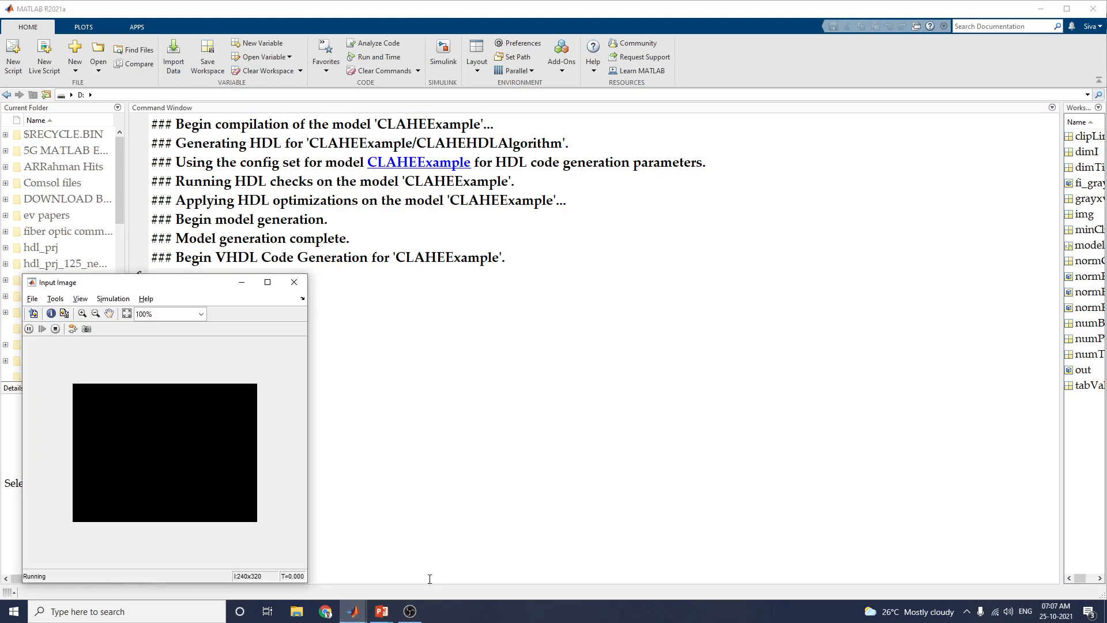
mouse_move(356, 616)
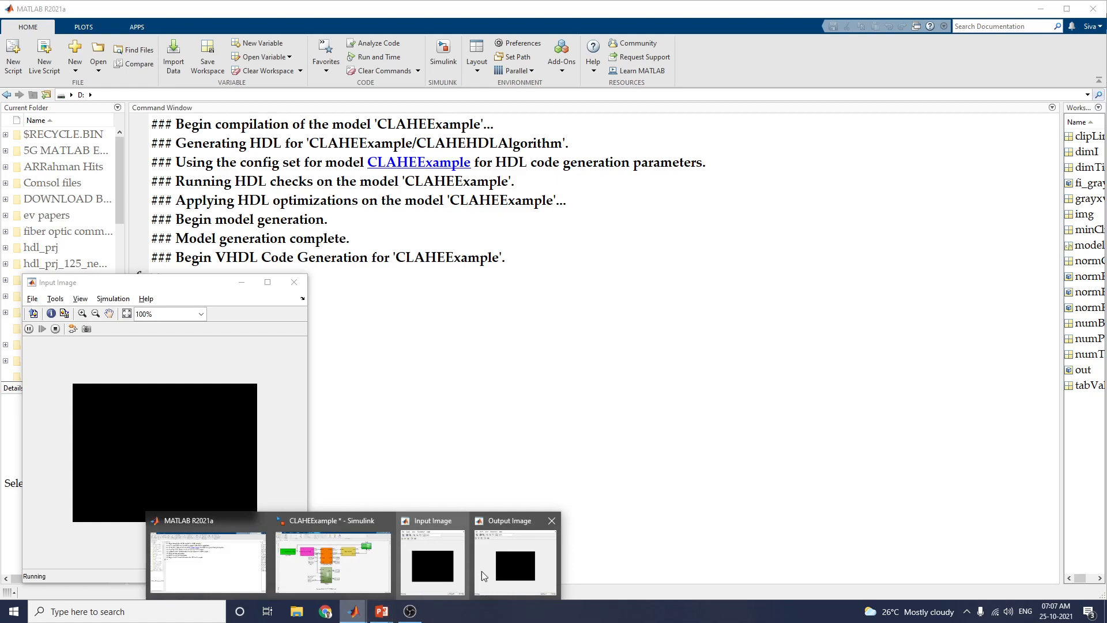
left_click(491, 568)
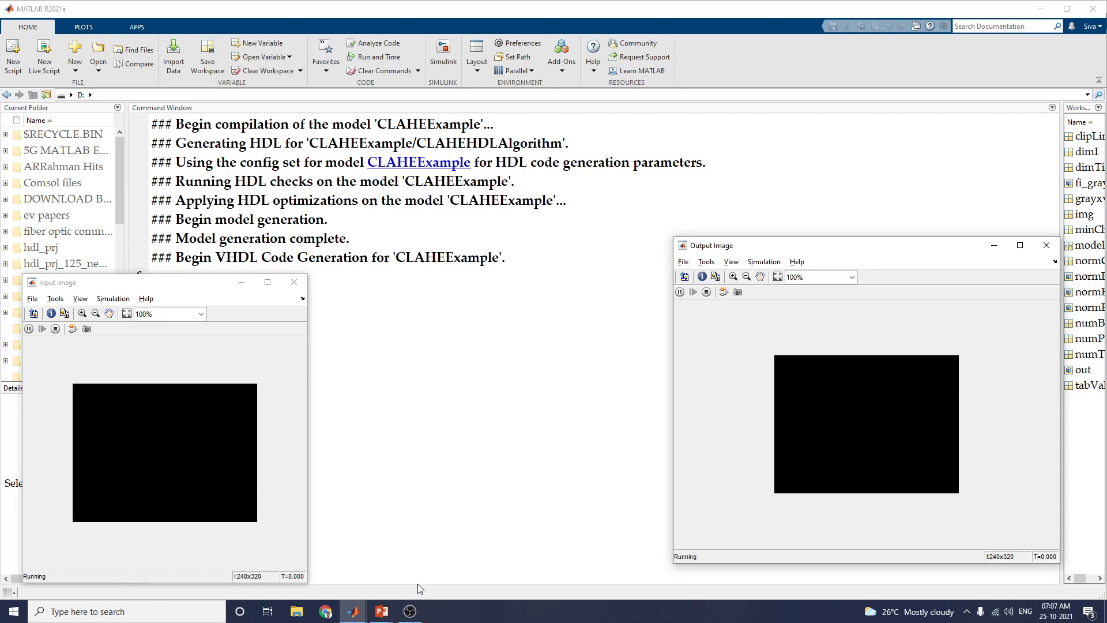
Review the Command Window log for the generated VHDL files, the package file and the HDL check report.
mouse_move(410, 611)
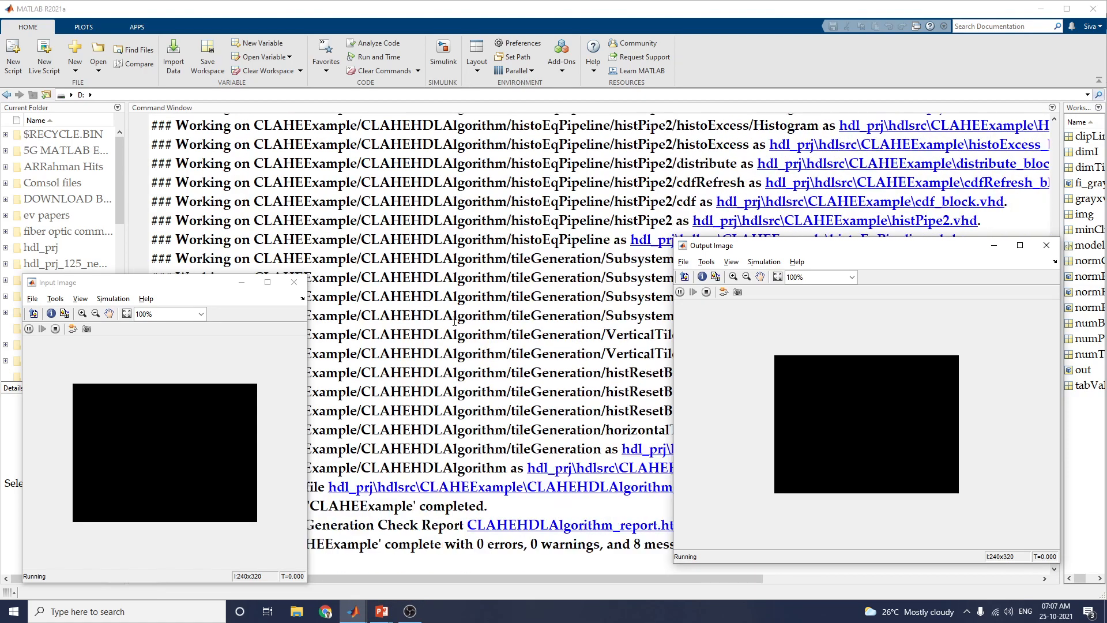
left_click(445, 377)
scroll(412, 546, "up", 10)
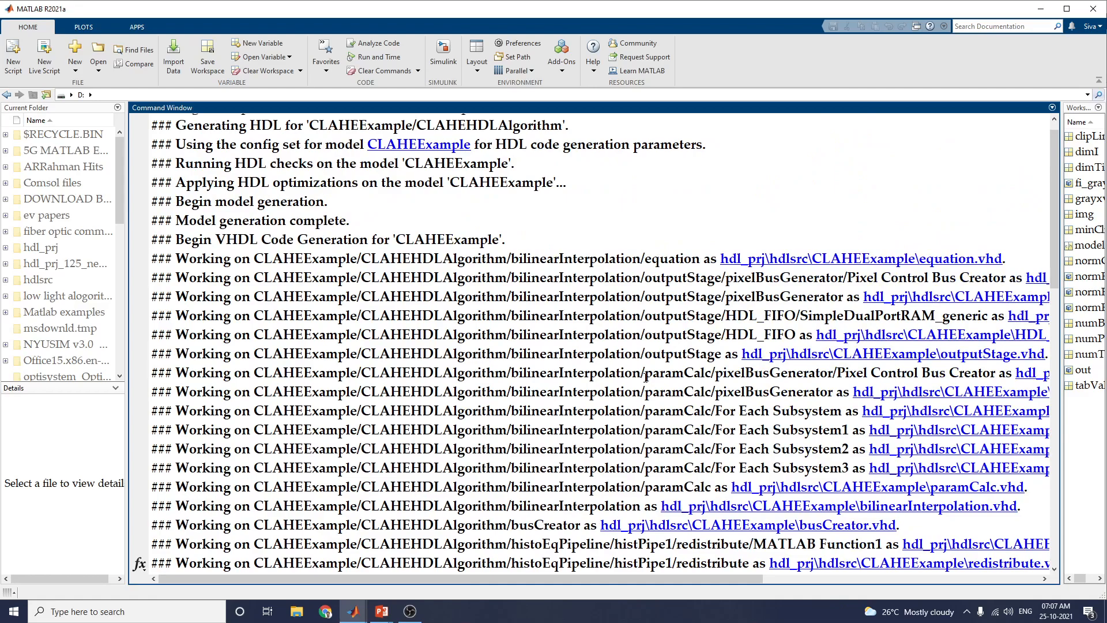
scroll(646, 377, "down", 10)
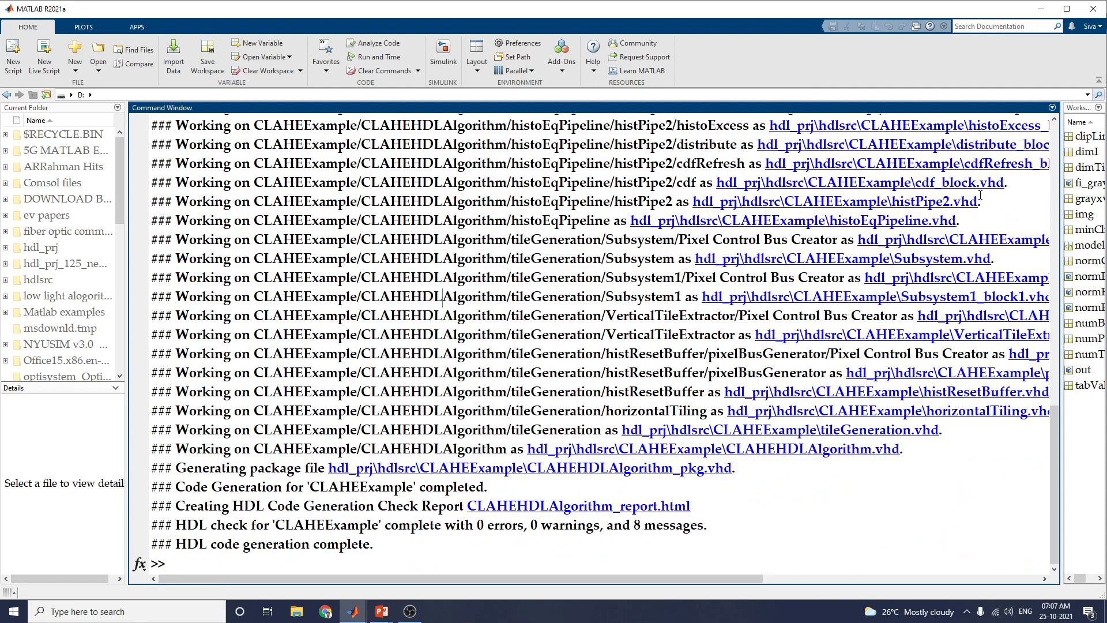
scroll(972, 246, "up", 2)
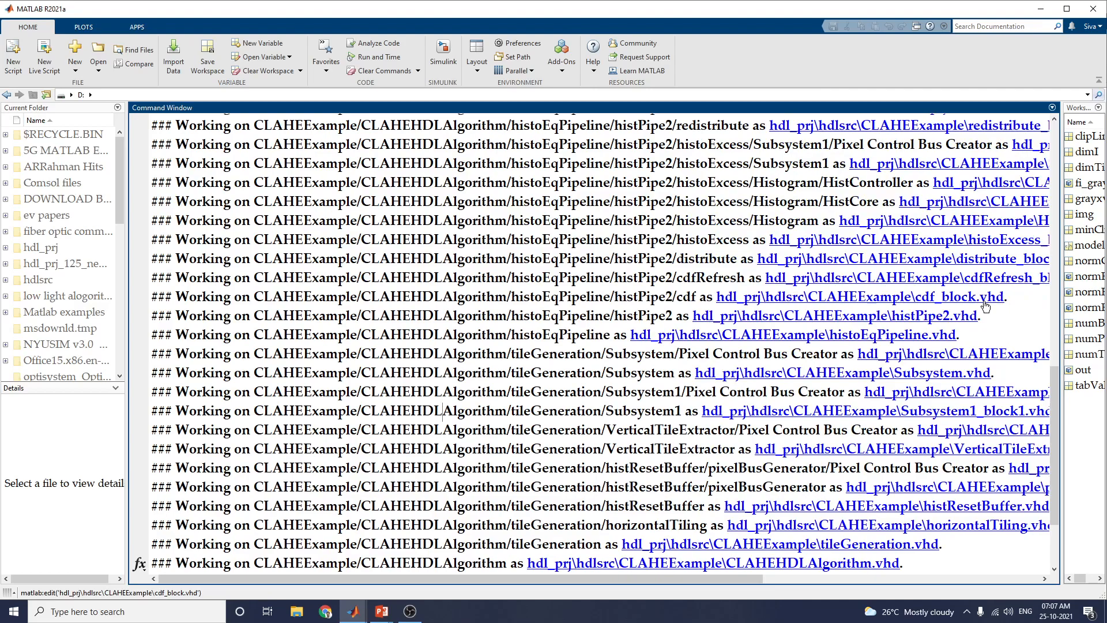
scroll(985, 306, "up", 8)
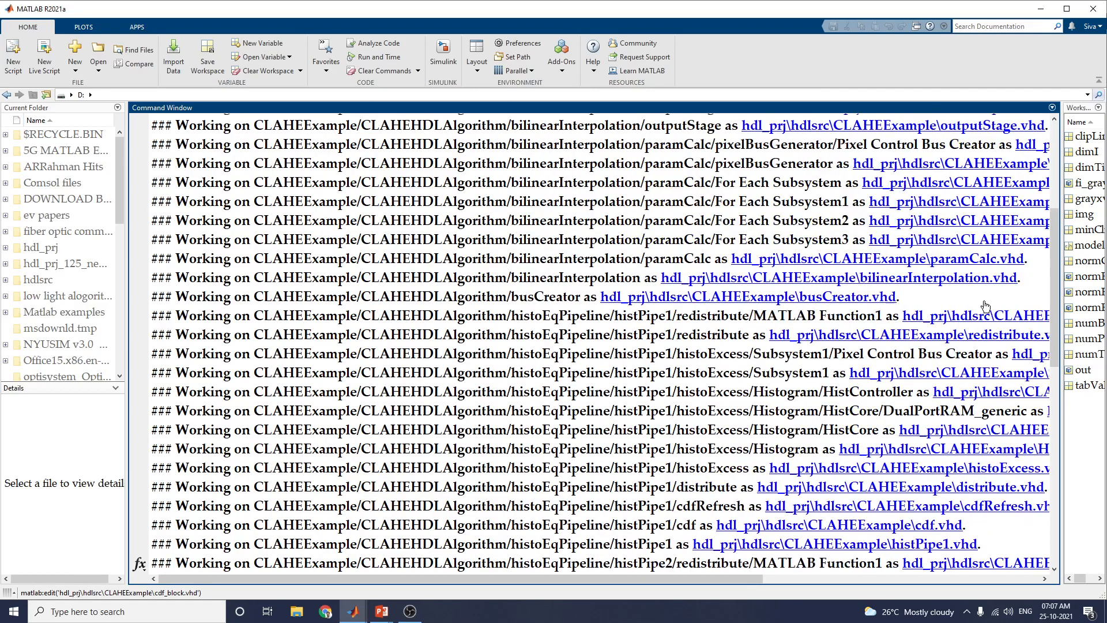
scroll(985, 306, "up", 3)
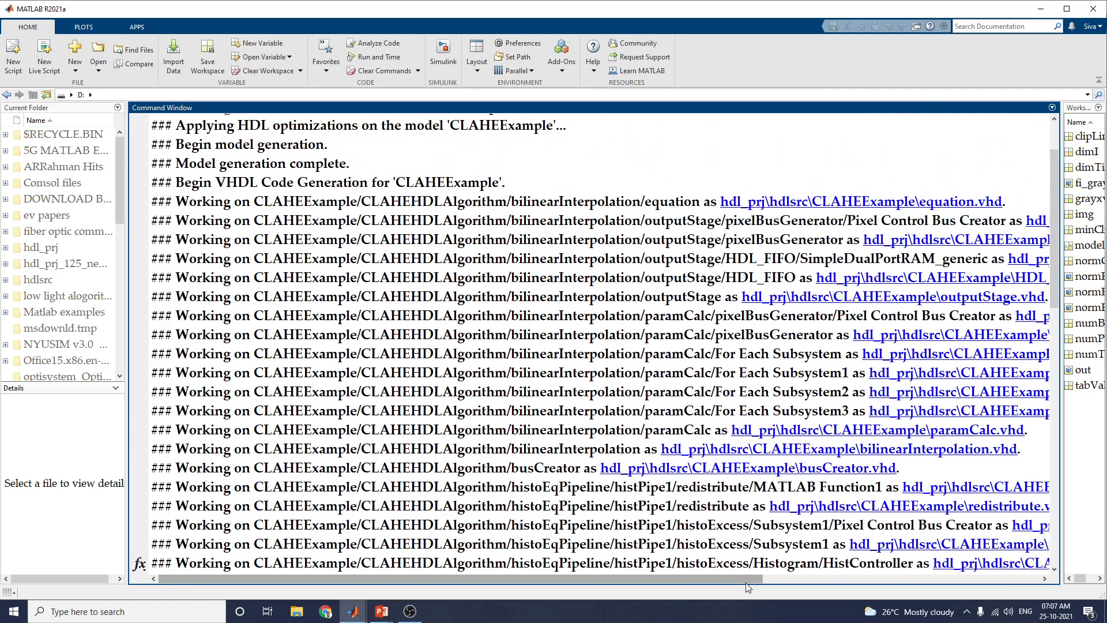
Open the generated equation.vhd from the code generation log and read through it from the creation date to the end.
left_click_drag(747, 579, 931, 584)
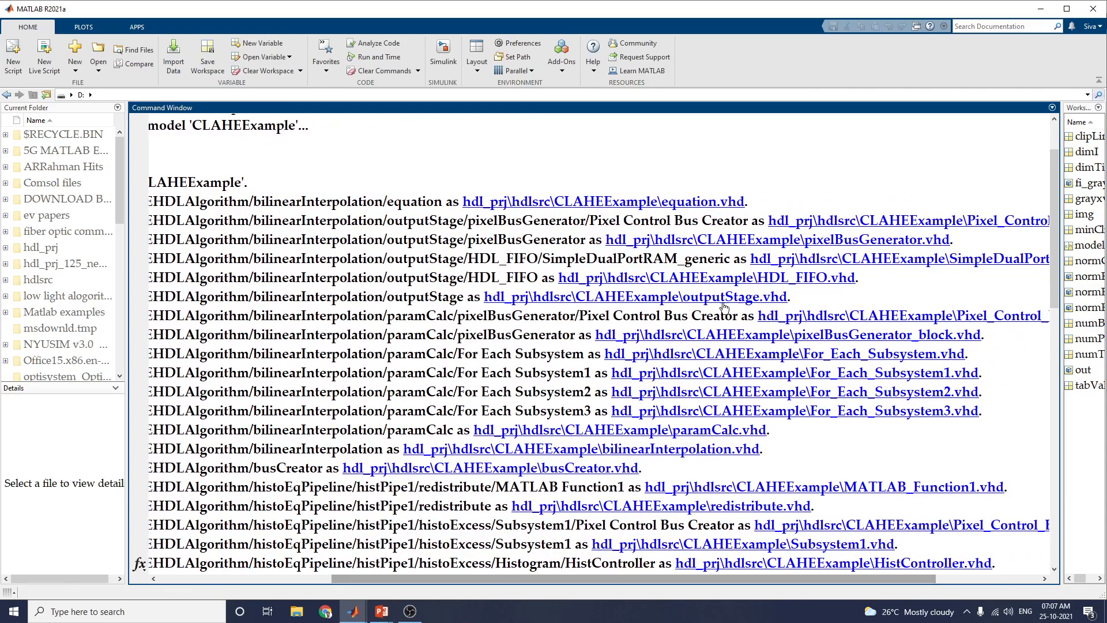
left_click(698, 203)
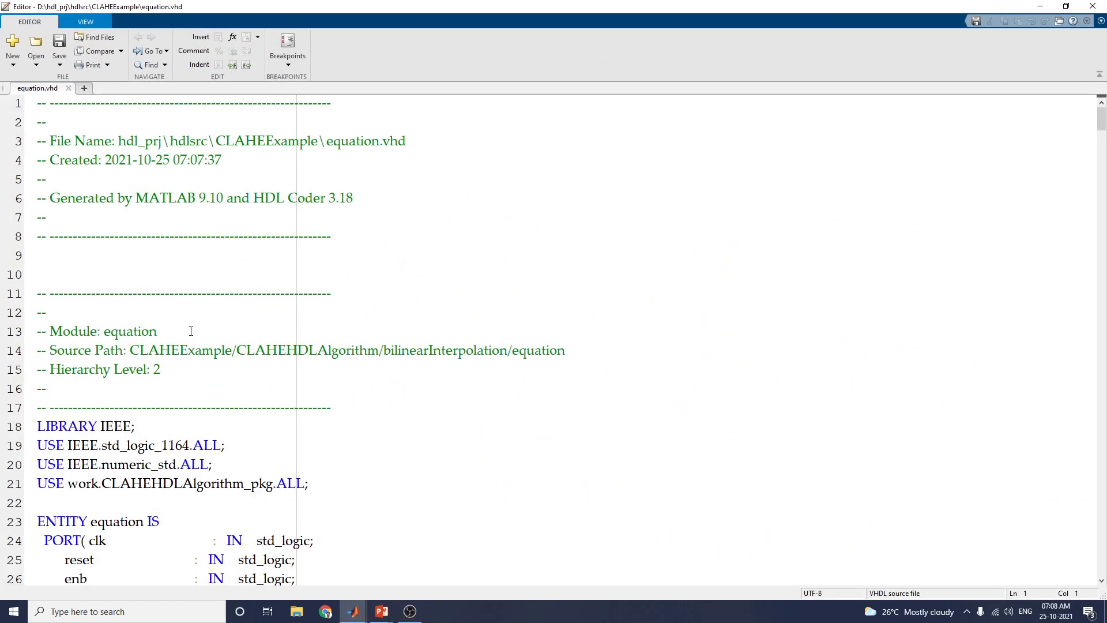
left_click_drag(105, 160, 222, 160)
scroll(271, 247, "down", 10)
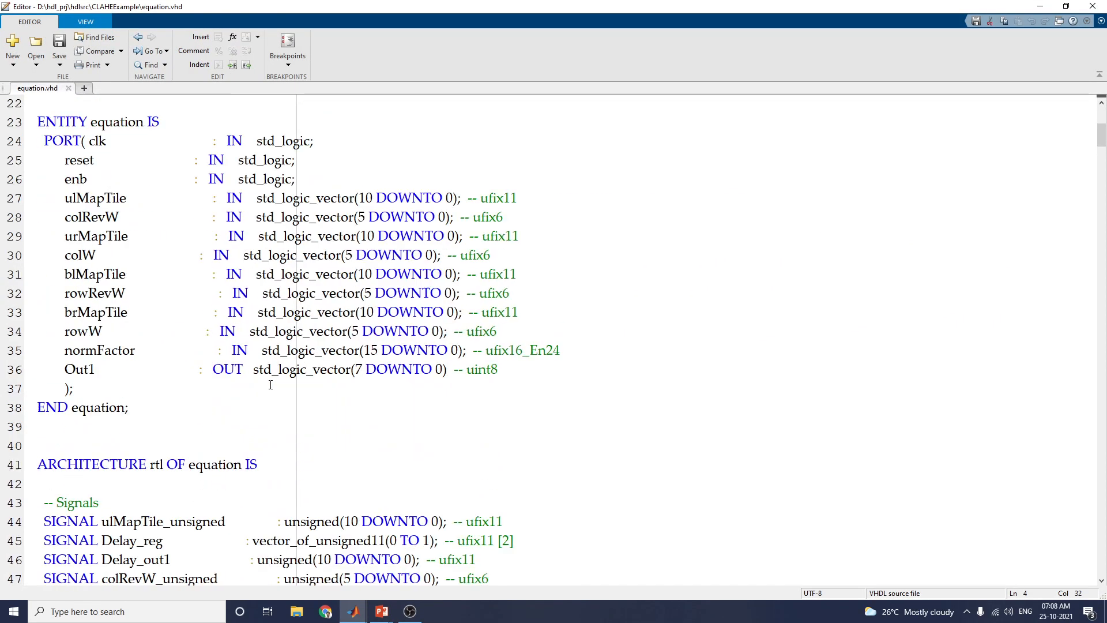
scroll(270, 385, "down", 20)
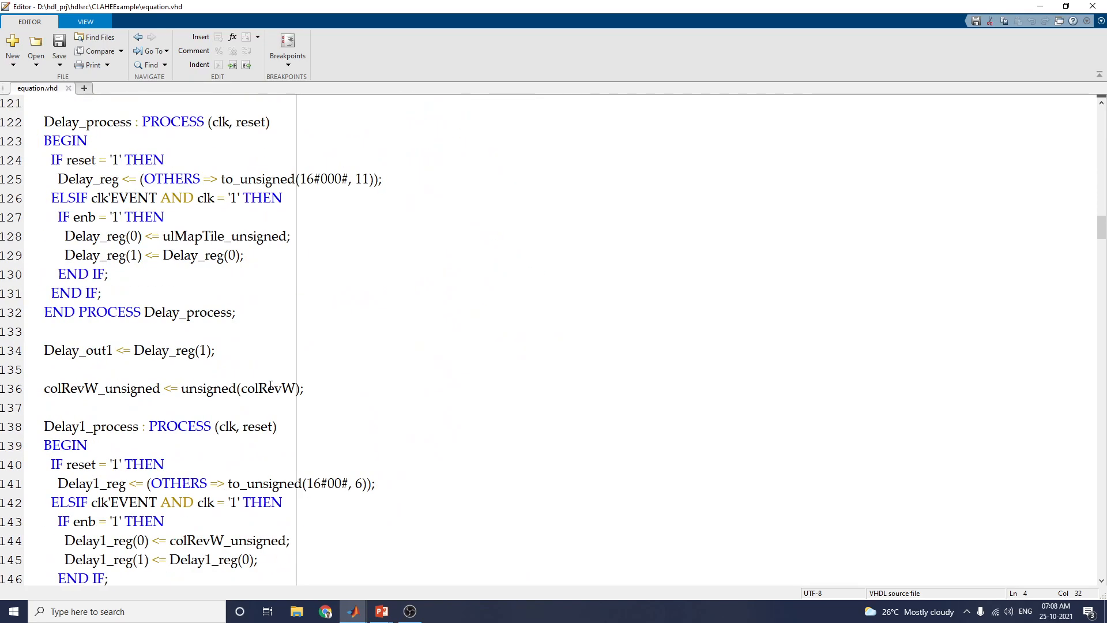
scroll(270, 385, "down", 20)
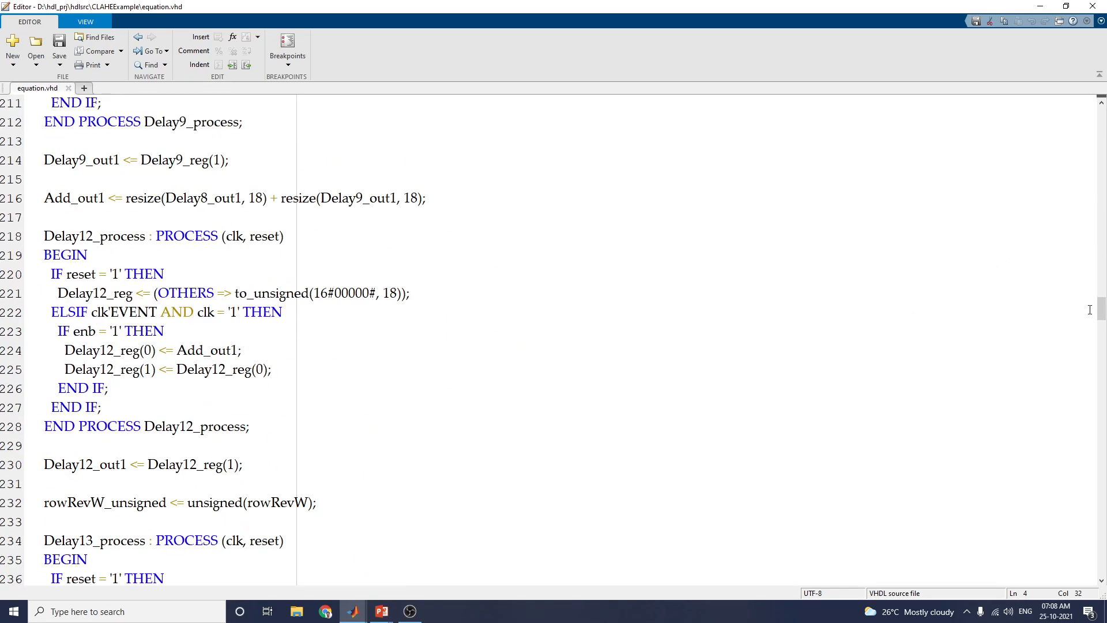
left_click_drag(1102, 309, 1104, 575)
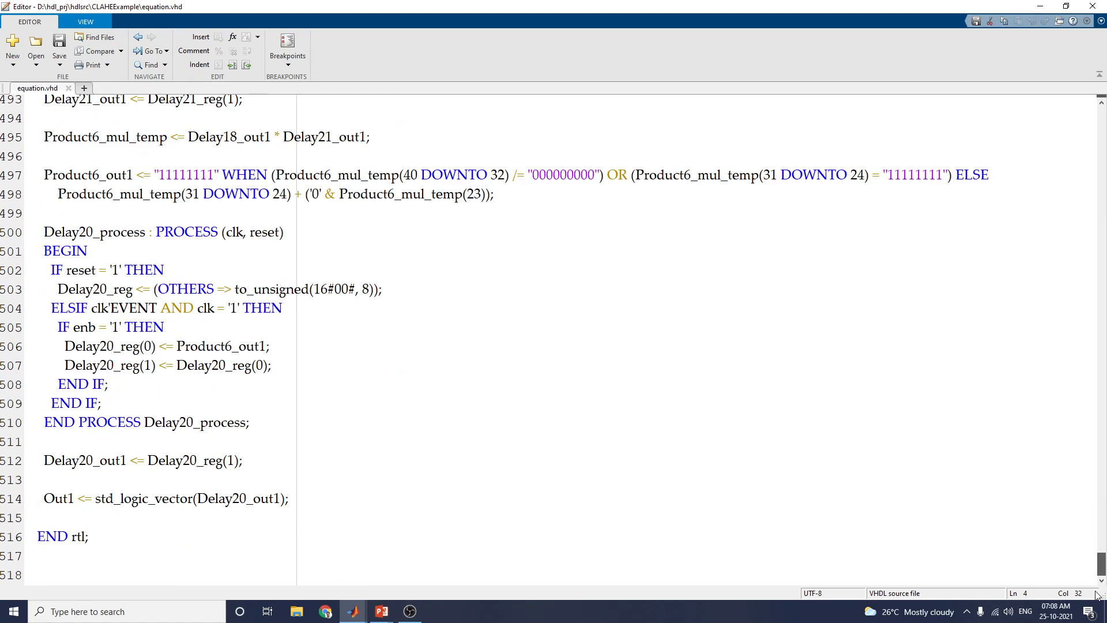
left_click_drag(1098, 596, 1100, 109)
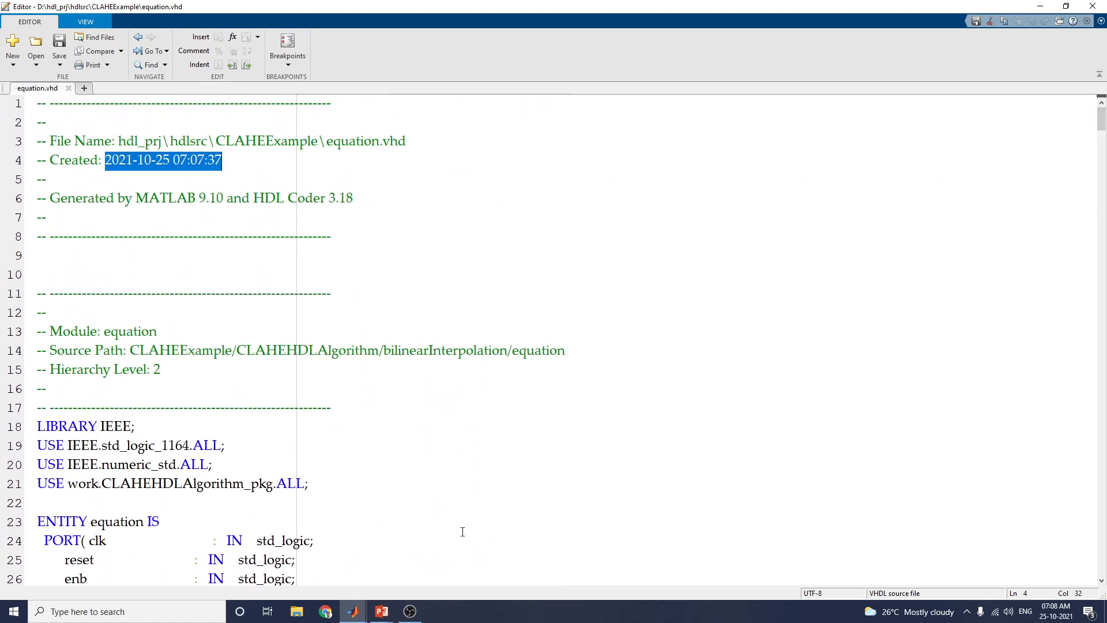
Return to the Command Window log, open HDL_FIFO.vhd and read its VHDL code to the end.
mouse_move(355, 611)
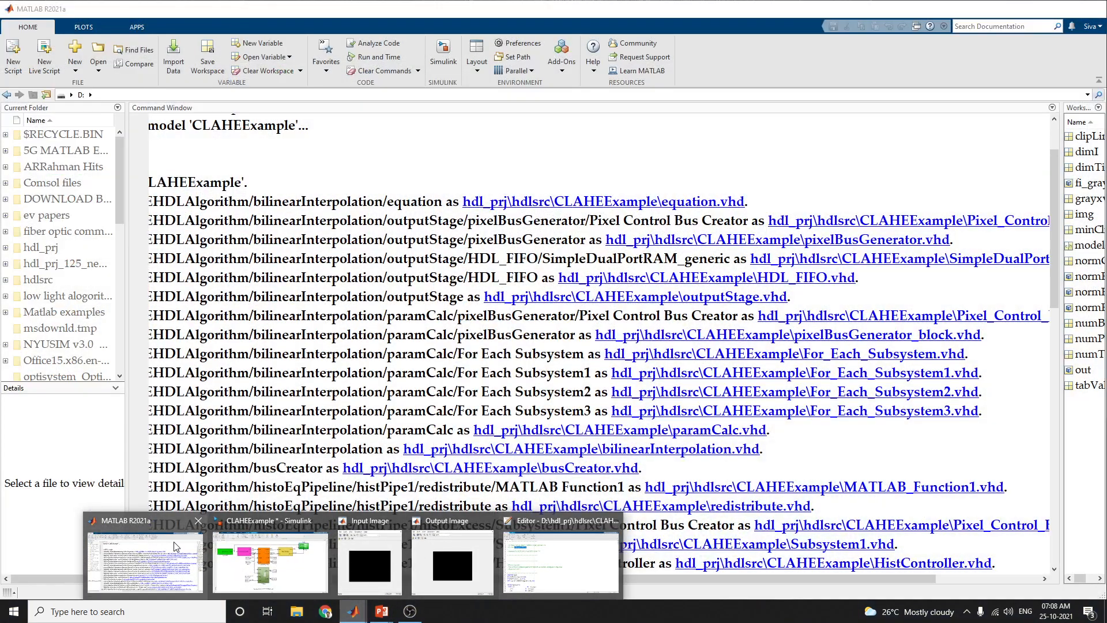
left_click(145, 554)
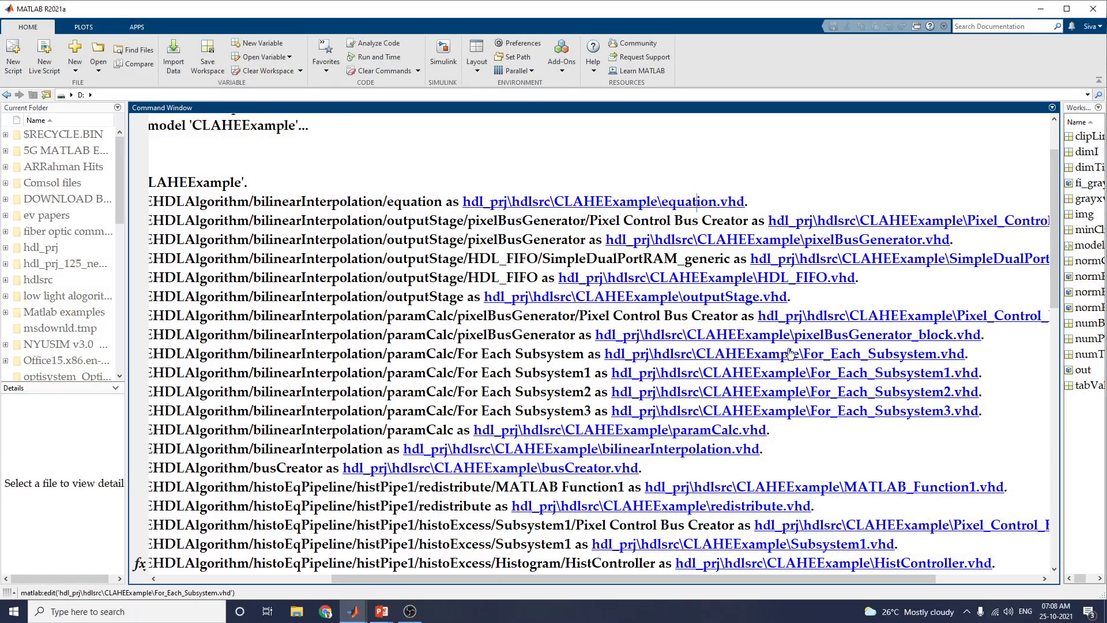
left_click(843, 282)
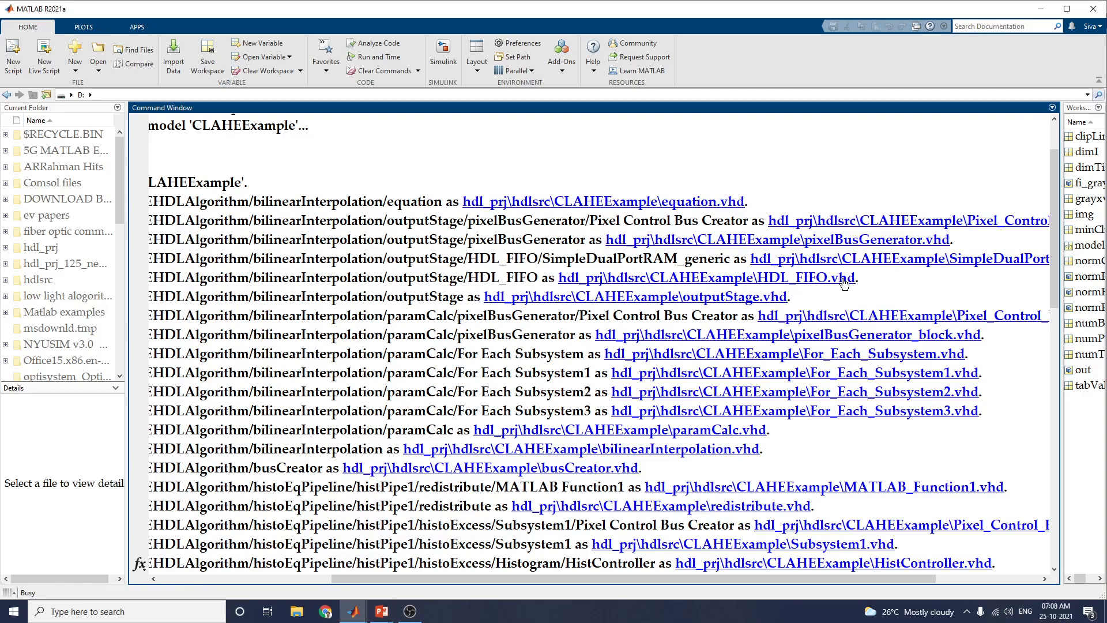
scroll(371, 353, "down", 16)
scroll(371, 353, "down", 20)
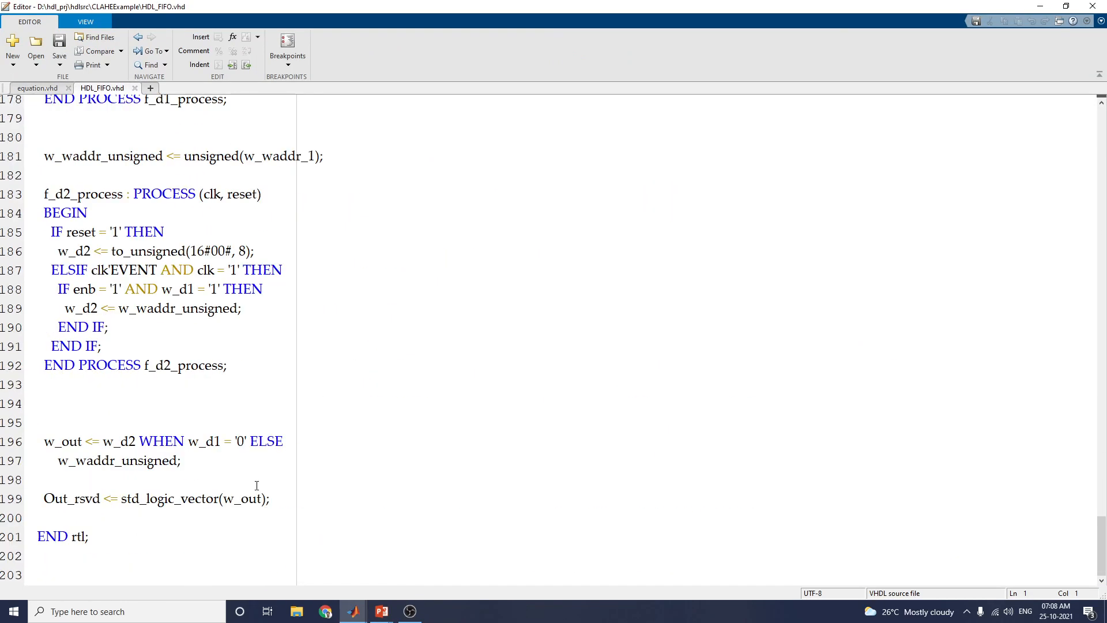
Open the top-level CLAHEHDLAlgorithm.vhd from the Command Window log and review its header, component declarations and output assignments.
mouse_move(354, 612)
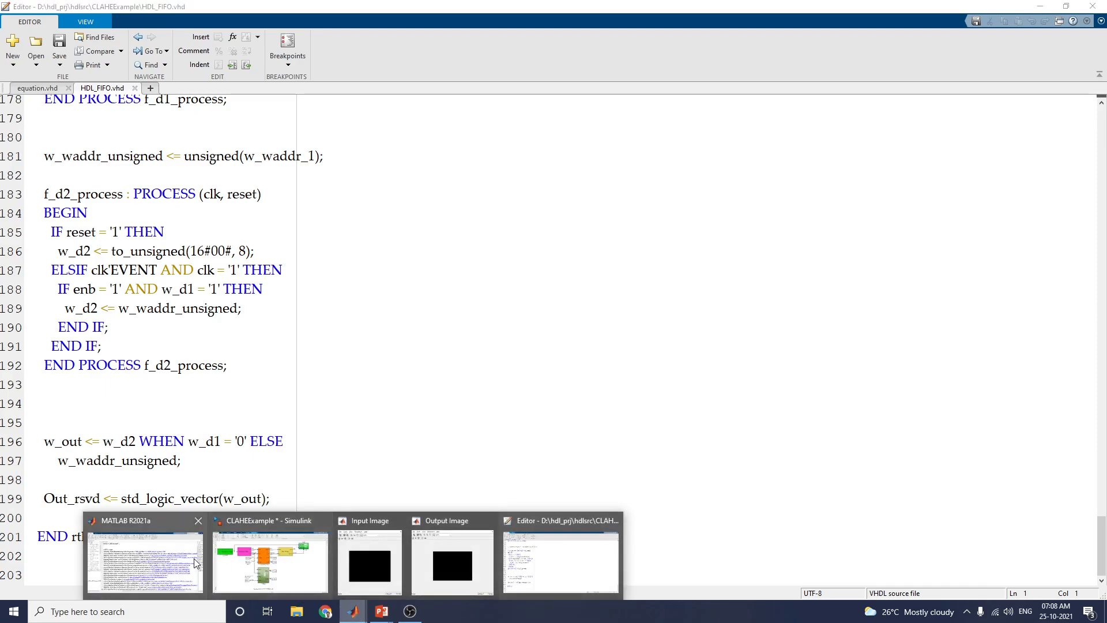
left_click(144, 562)
scroll(648, 496, "down", 13)
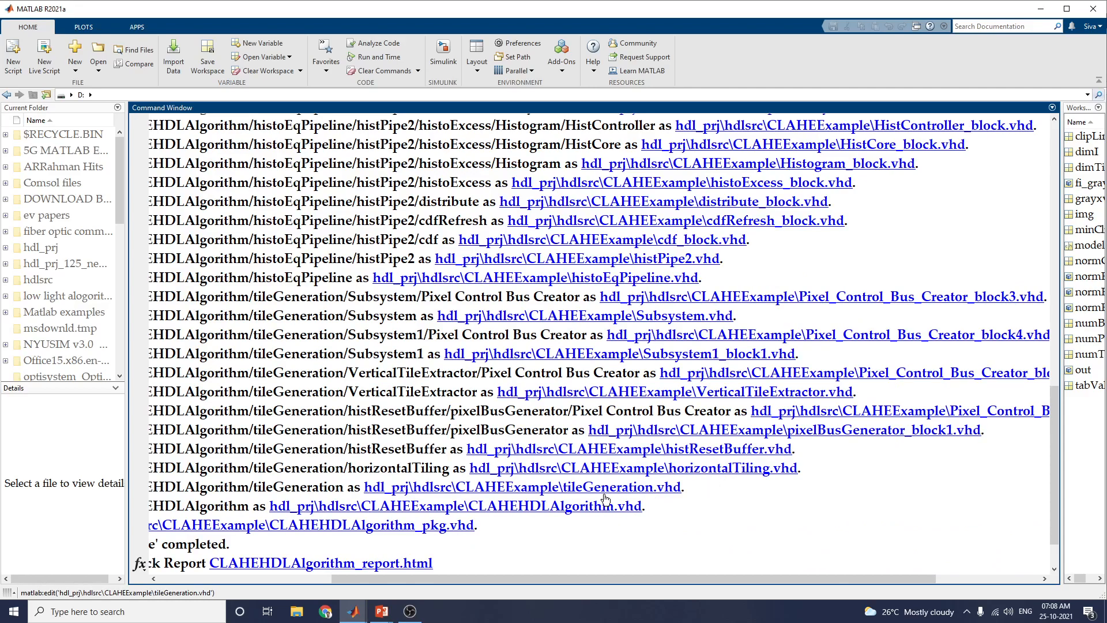
left_click(522, 507)
left_click_drag(281, 142, 474, 182)
scroll(520, 422, "down", 20)
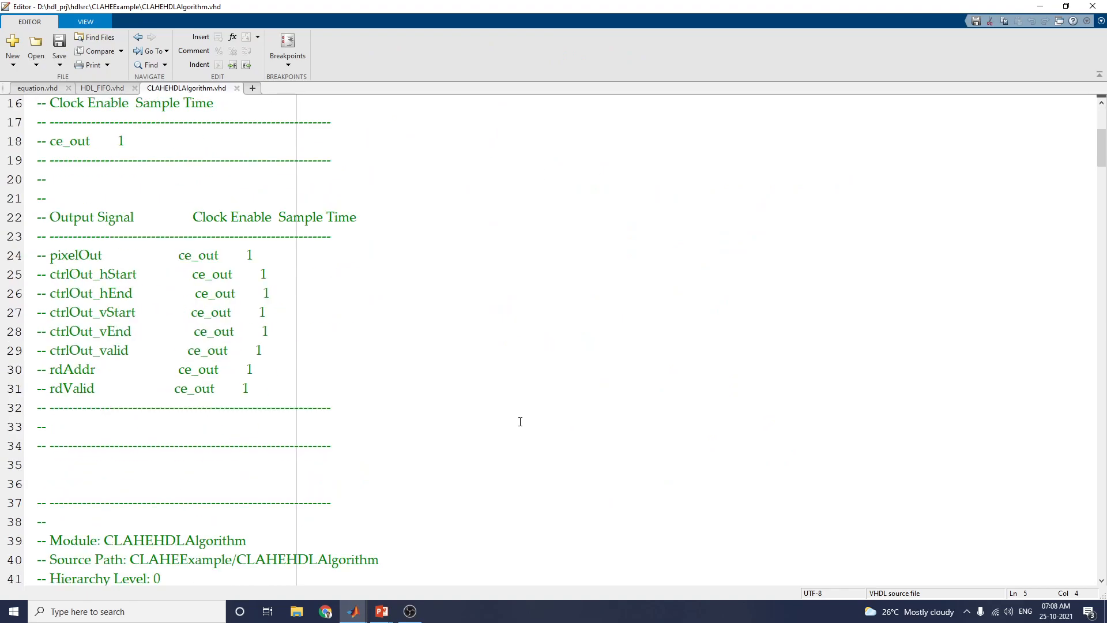
scroll(520, 421, "down", 5)
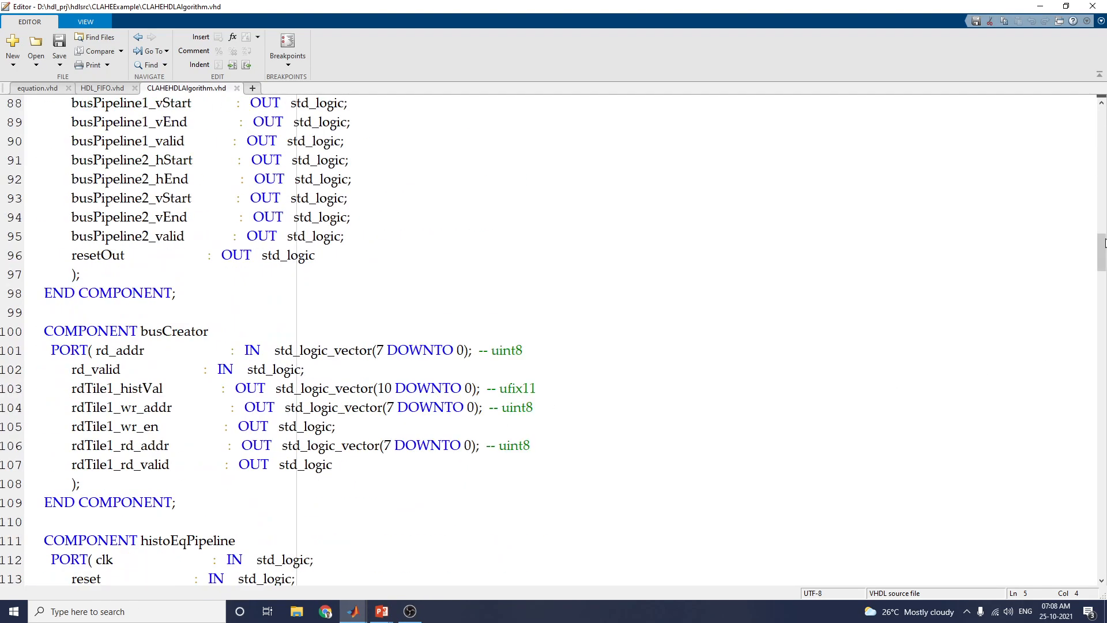
left_click_drag(1101, 222, 1084, 525)
scroll(1084, 525, "down", 5)
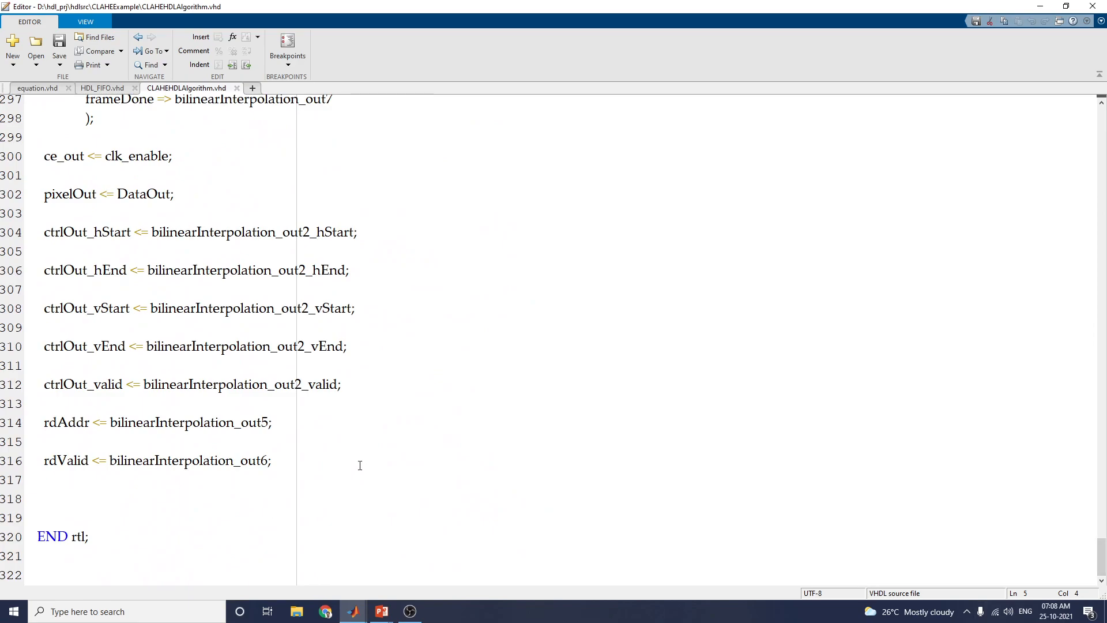
scroll(890, 290, "up", 20)
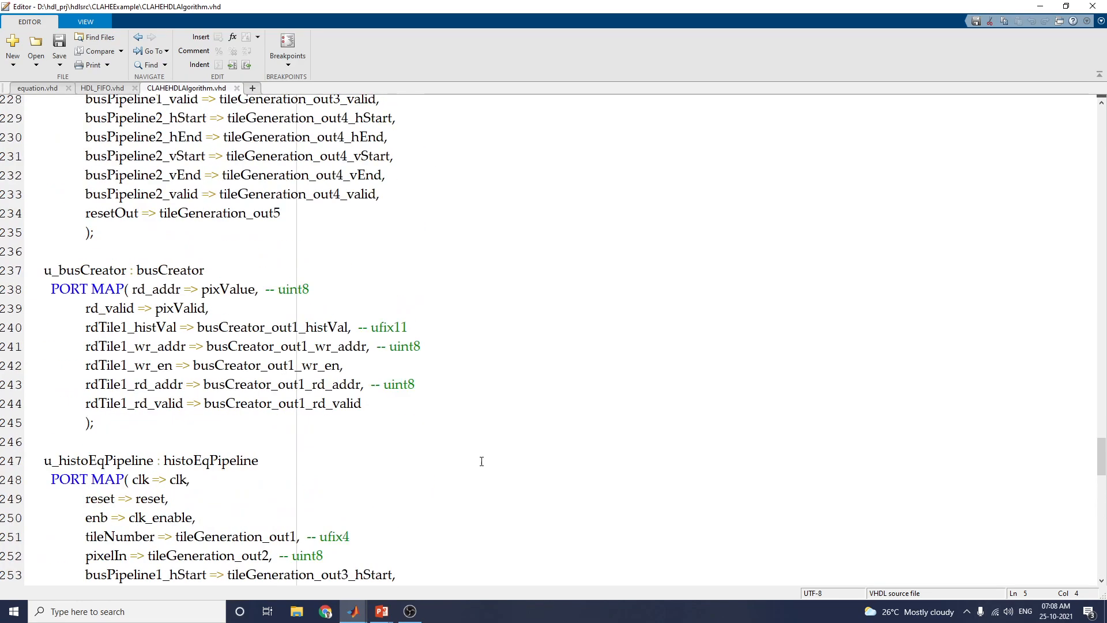
Open the package file CLAHEHDLAlgorithm_pkg.vhd from the Command Window log and examine its vector type declarations.
mouse_move(358, 610)
left_click(189, 566)
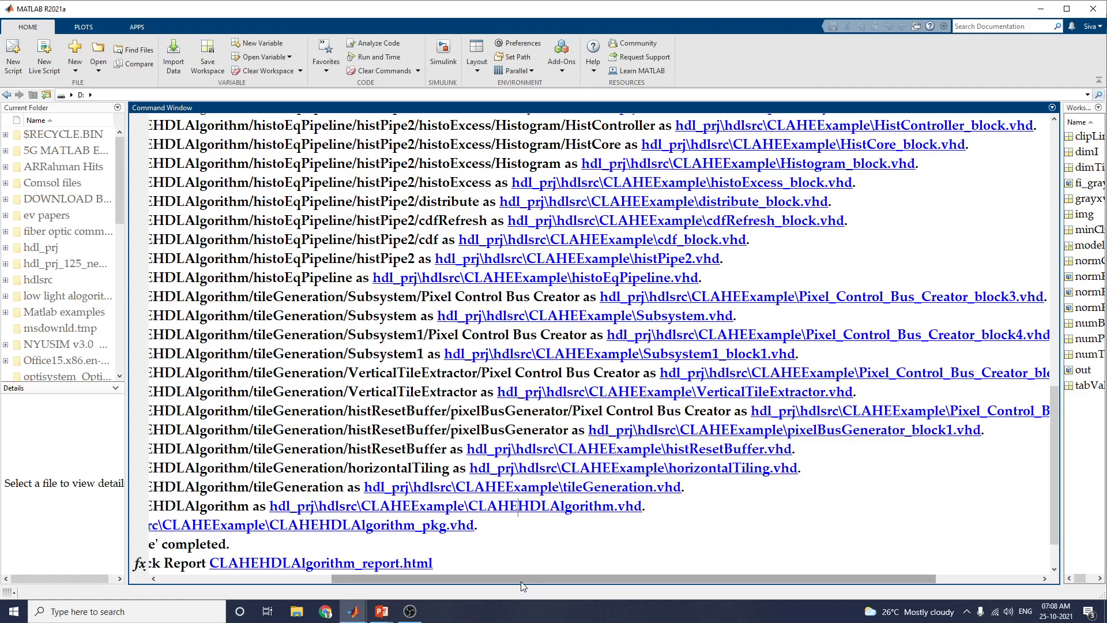
left_click_drag(520, 579, 339, 588)
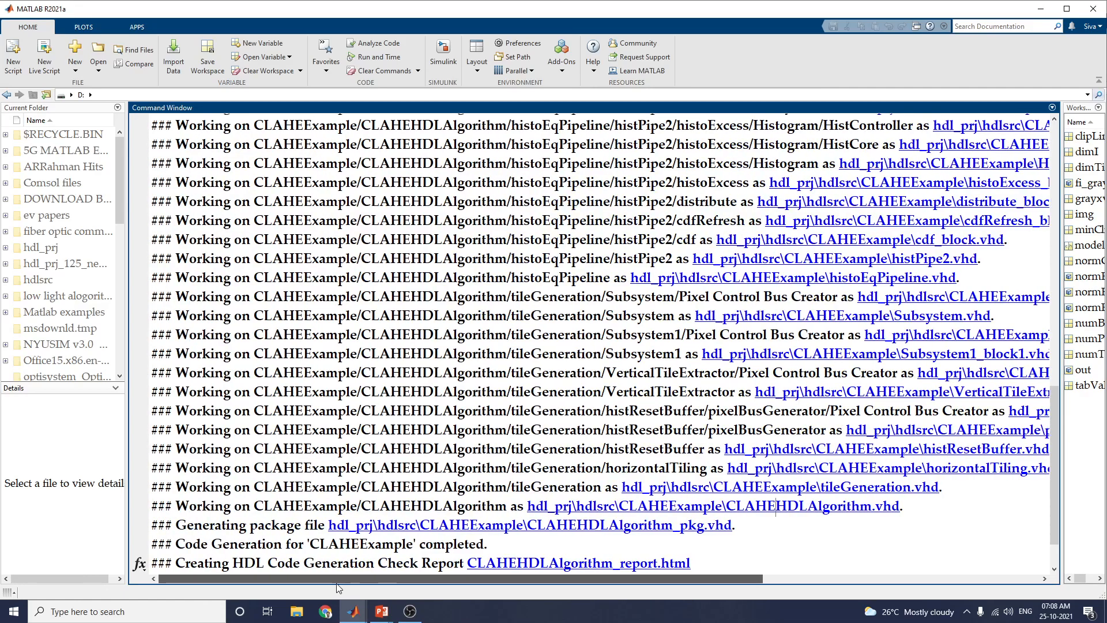
left_click(680, 526)
scroll(219, 294, "down", 3)
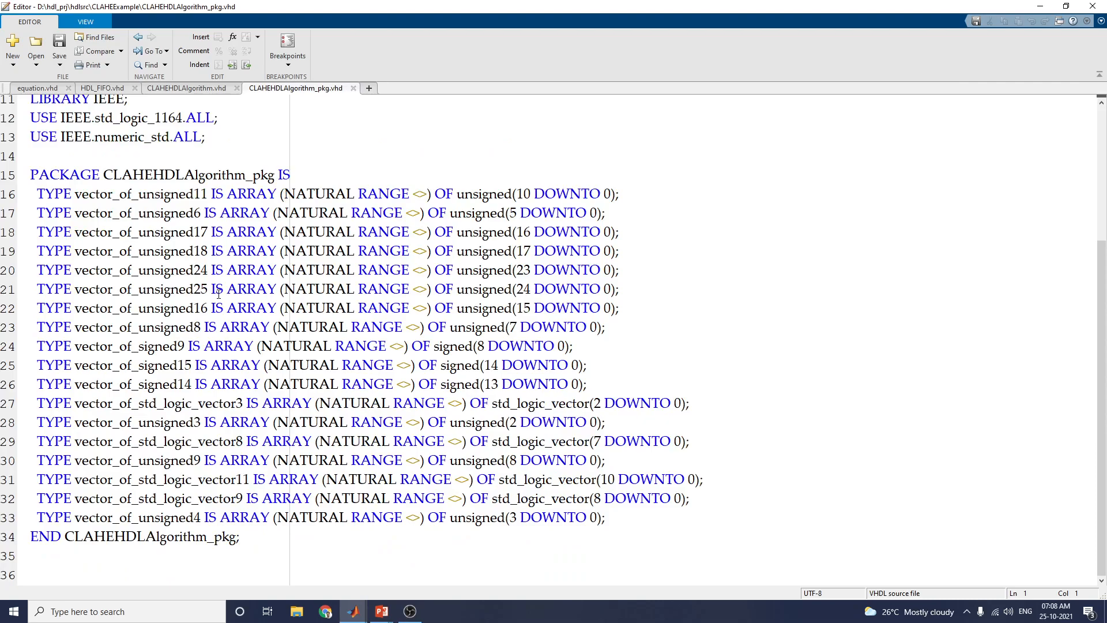
left_click_drag(34, 187, 288, 519)
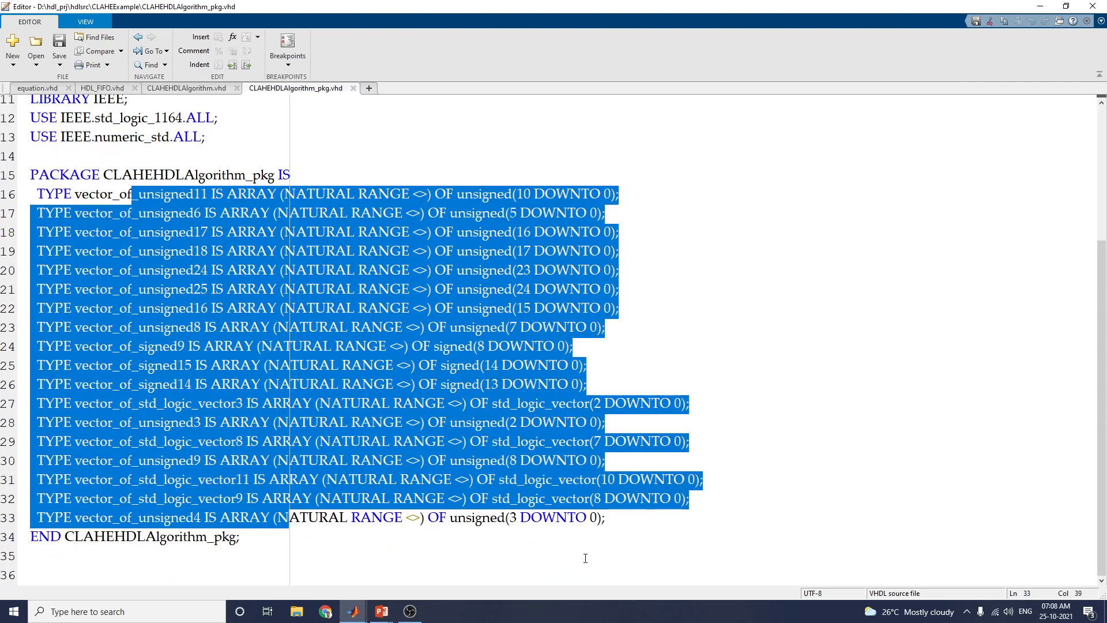
left_click(323, 555)
Return to the Command Window log and open the HDL check report CLAHEHDLAlgorithm_report.html.
left_click(357, 616)
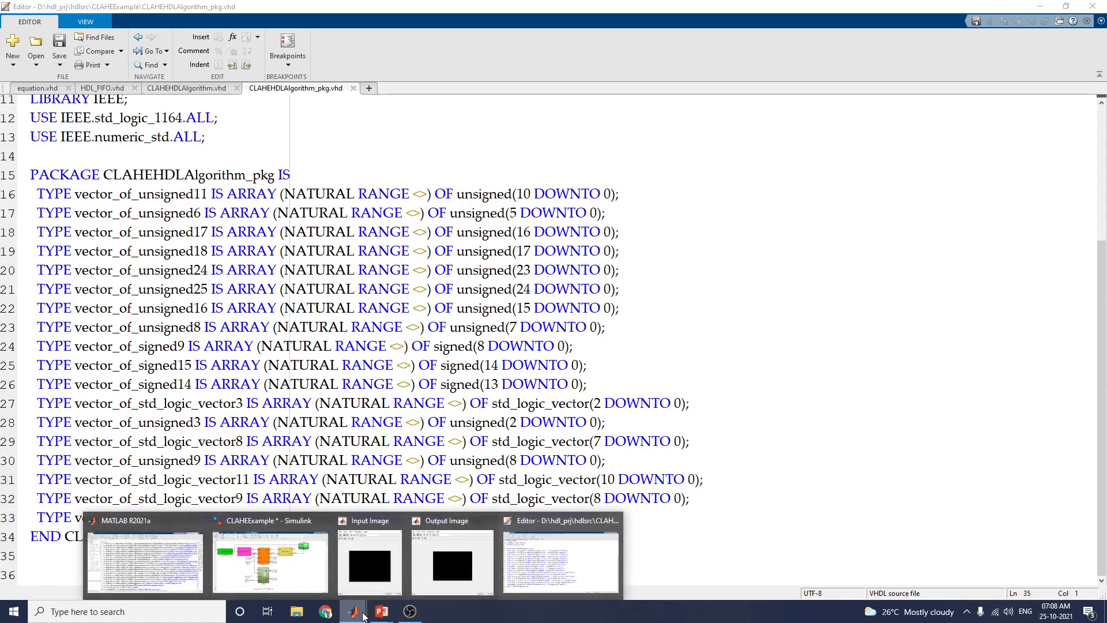
left_click(165, 568)
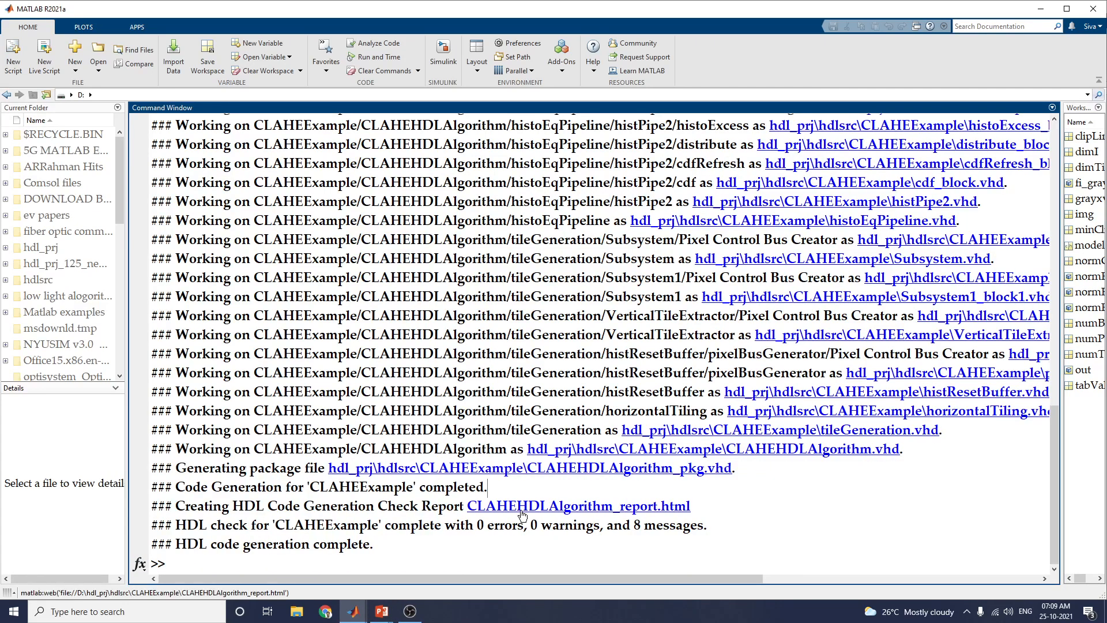
left_click(521, 506)
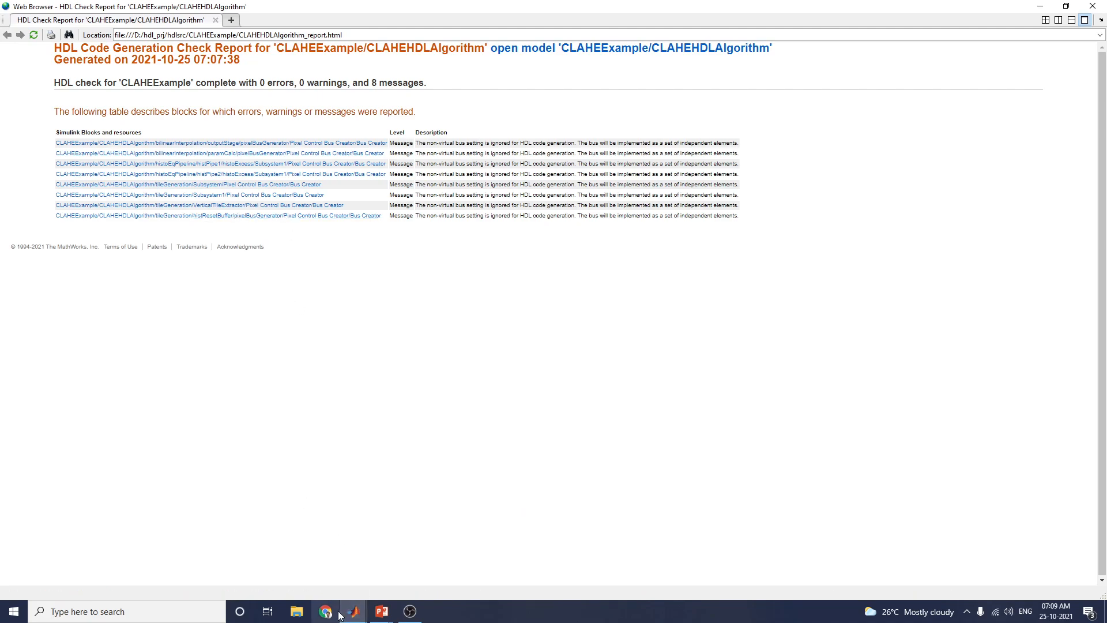
Switch to the CLAHEExample model, inspect the HDL Code Generation report options in its model settings, and close the settings.
mouse_move(341, 615)
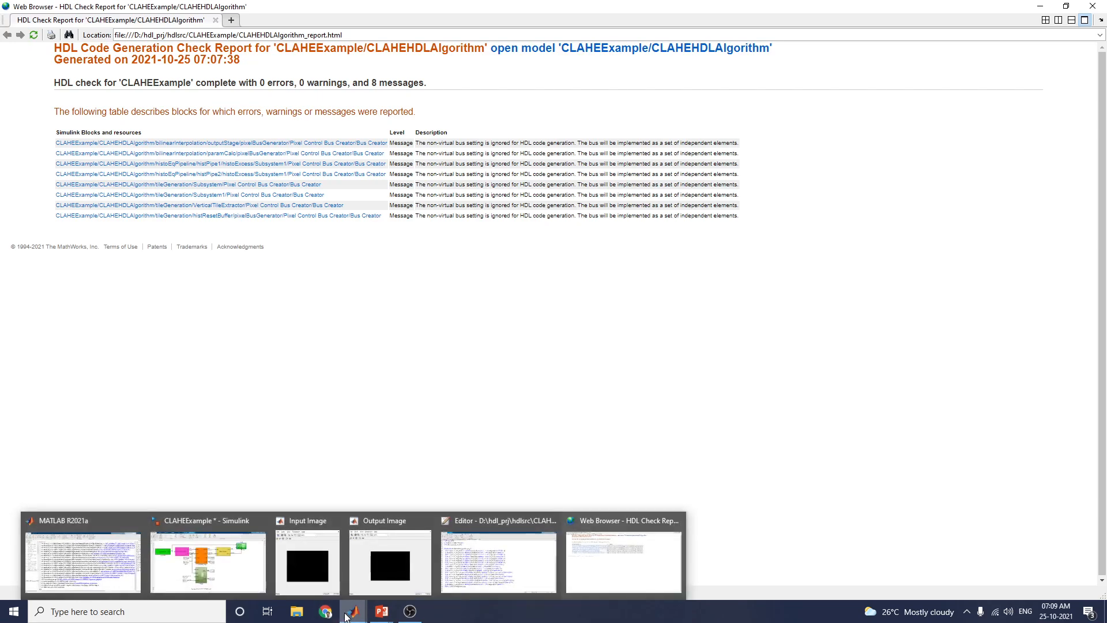
left_click(167, 582)
left_click(152, 22)
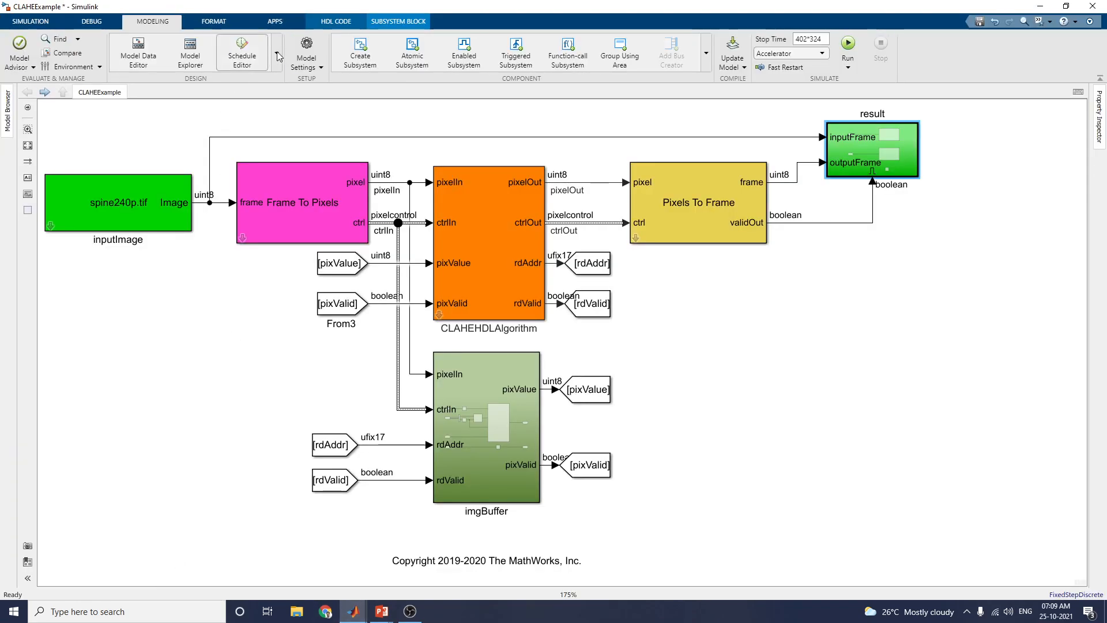
left_click(321, 68)
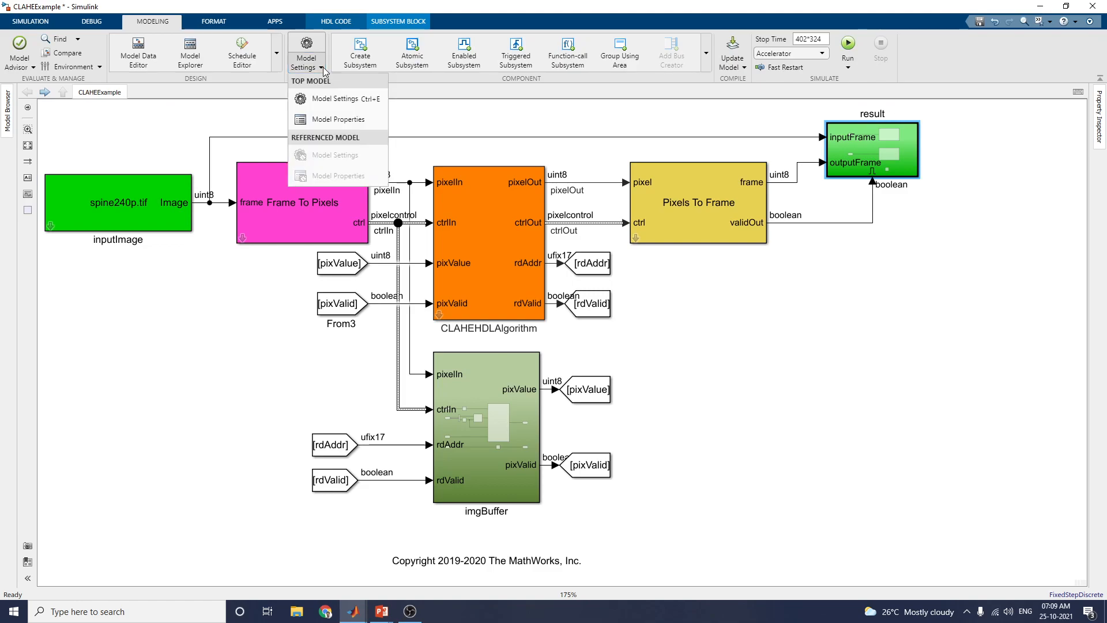
left_click(327, 101)
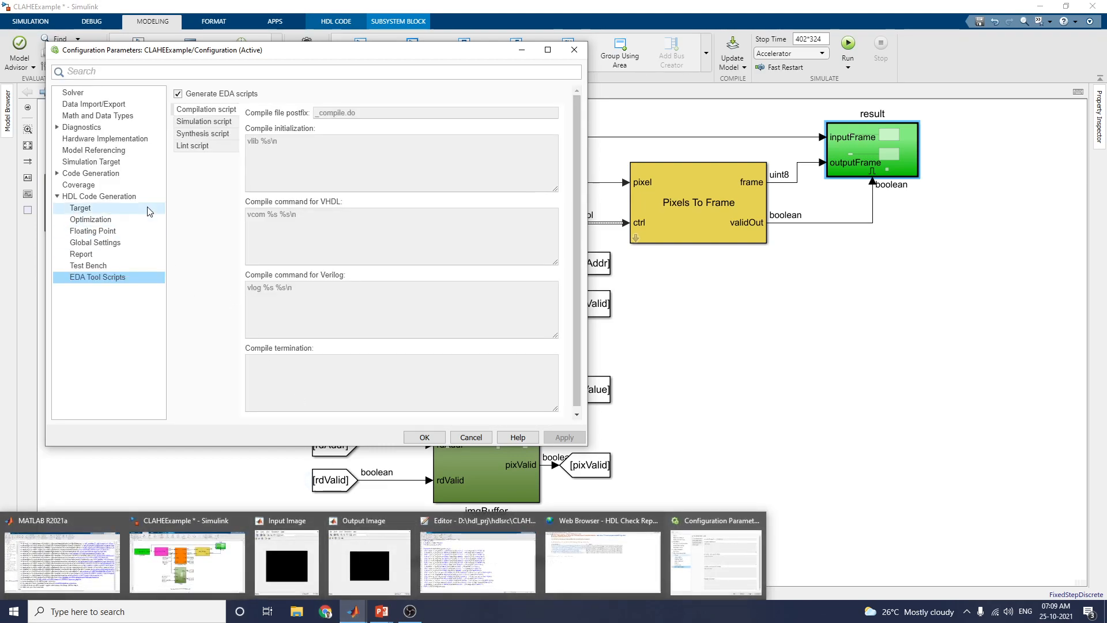
left_click(102, 254)
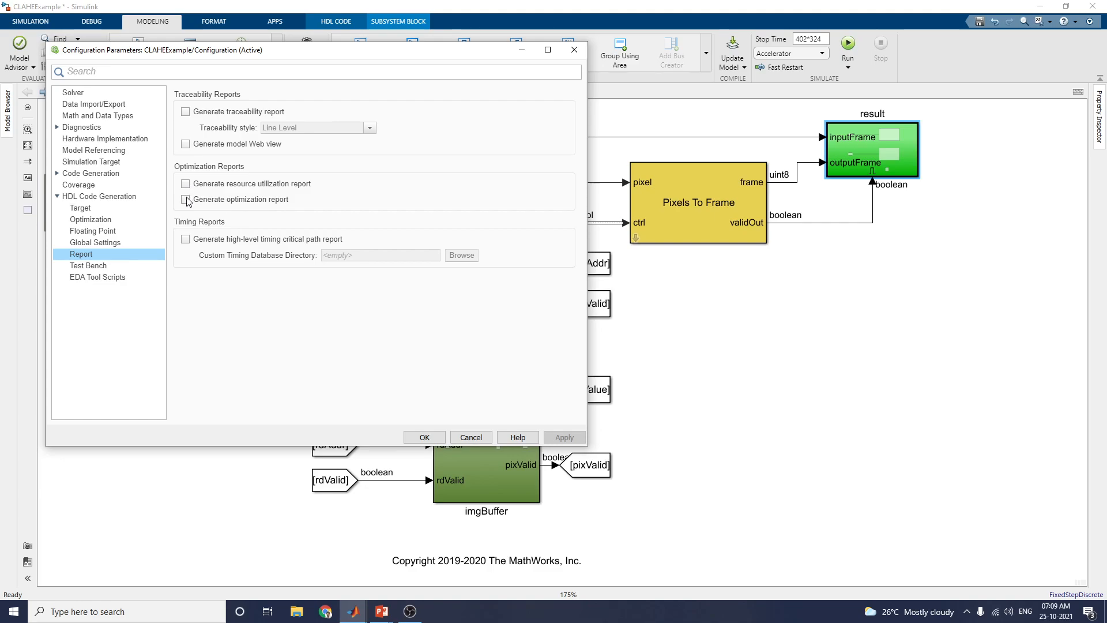
left_click(574, 50)
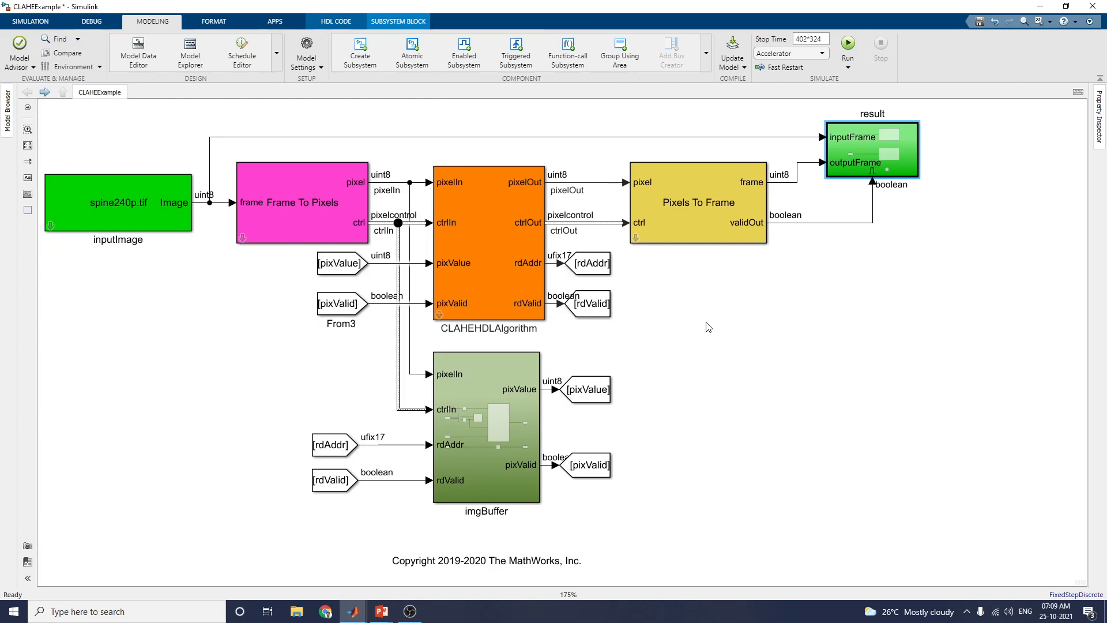